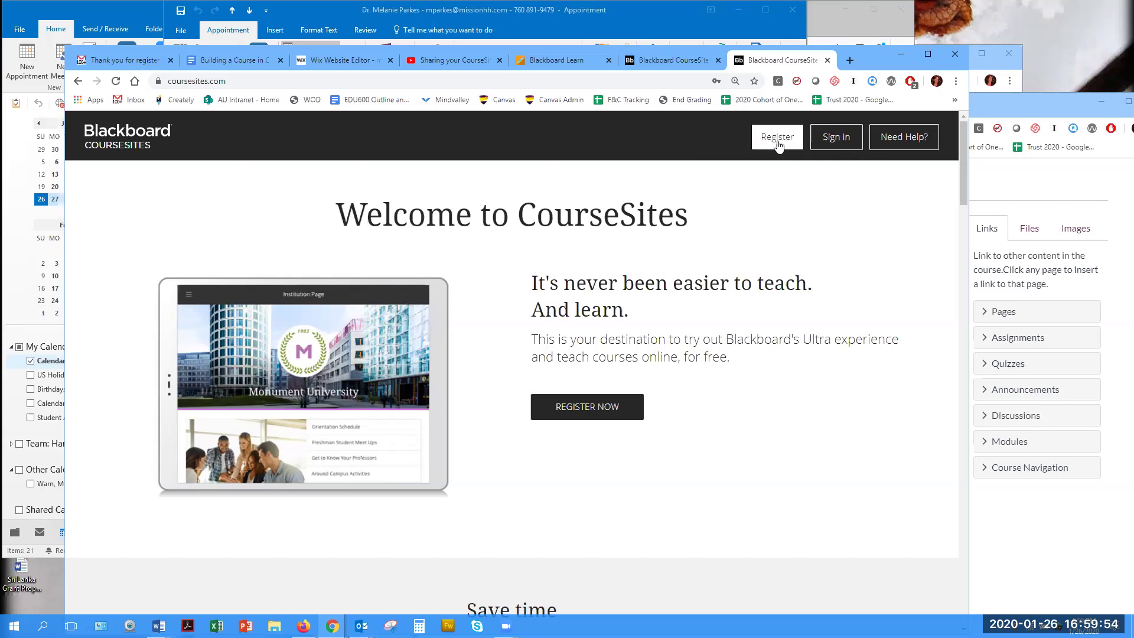
# Step: Bring up the filled-in registration form and check its Registering as role and Ashford University institution fields
pyautogui.click(777, 138)
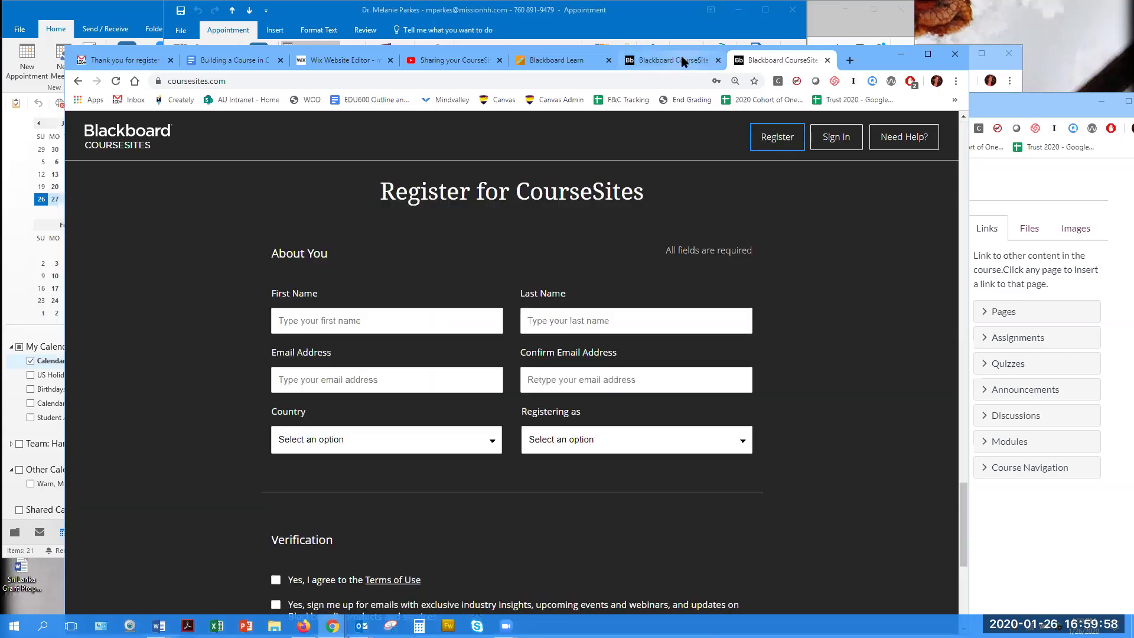
pyautogui.click(683, 60)
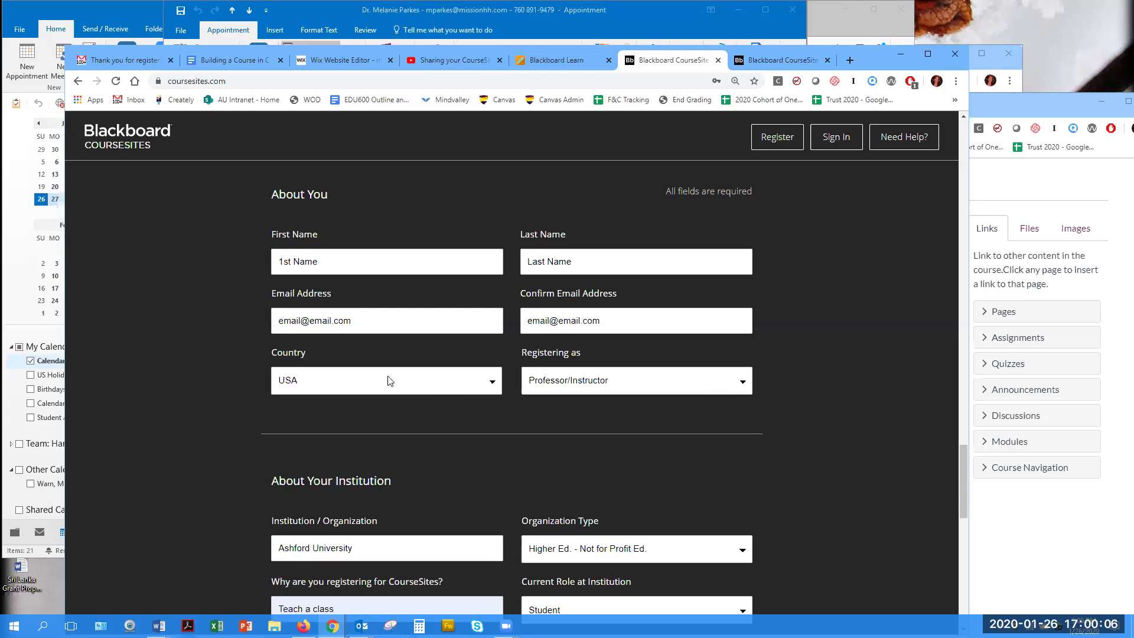
pyautogui.click(743, 384)
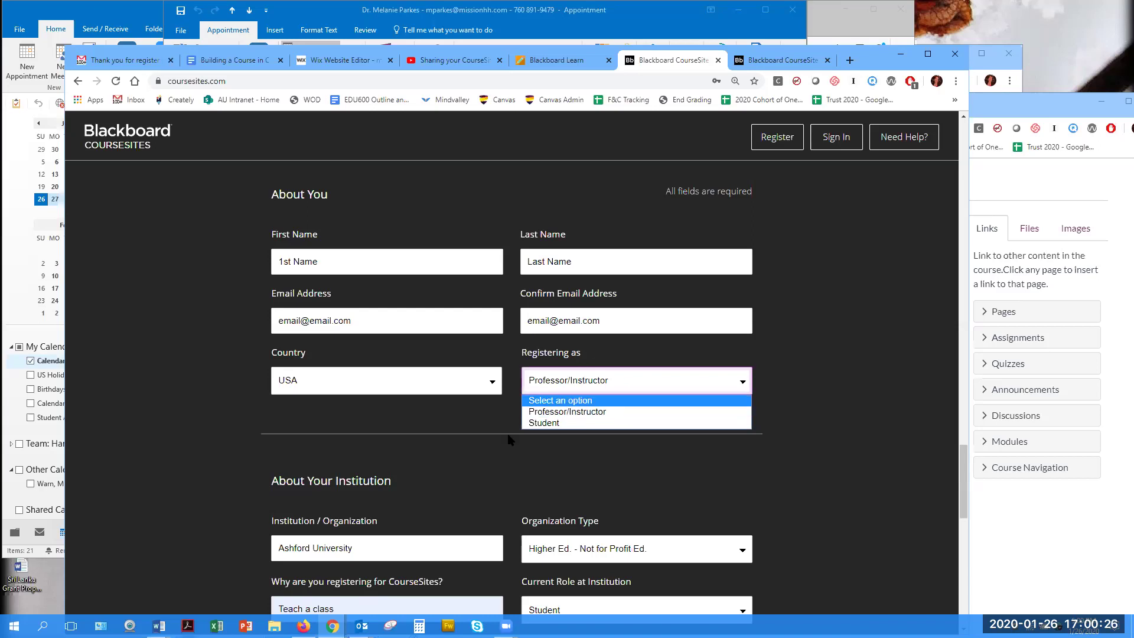
pyautogui.scroll(-2, 379, 420)
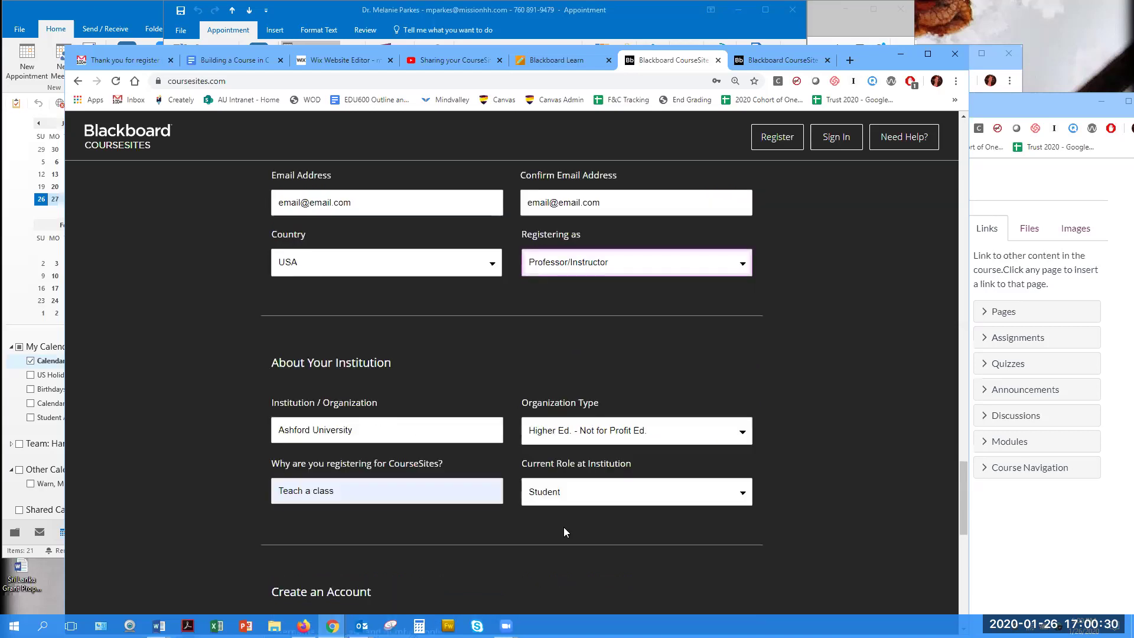
pyautogui.click(369, 428)
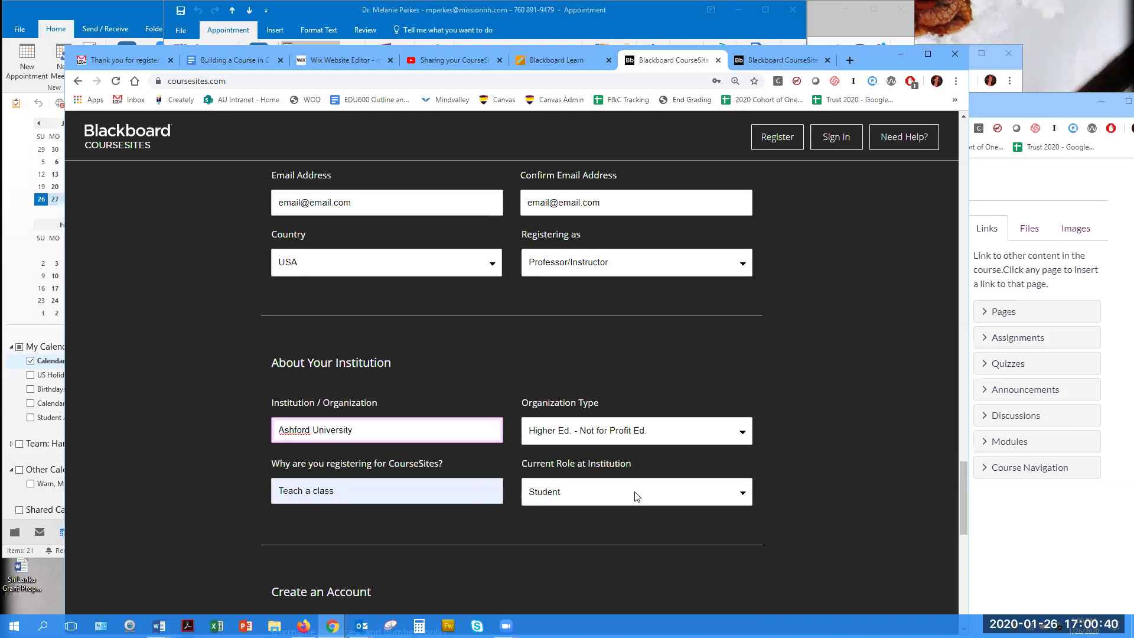
pyautogui.scroll(-1, 635, 492)
pyautogui.scroll(-2, 601, 366)
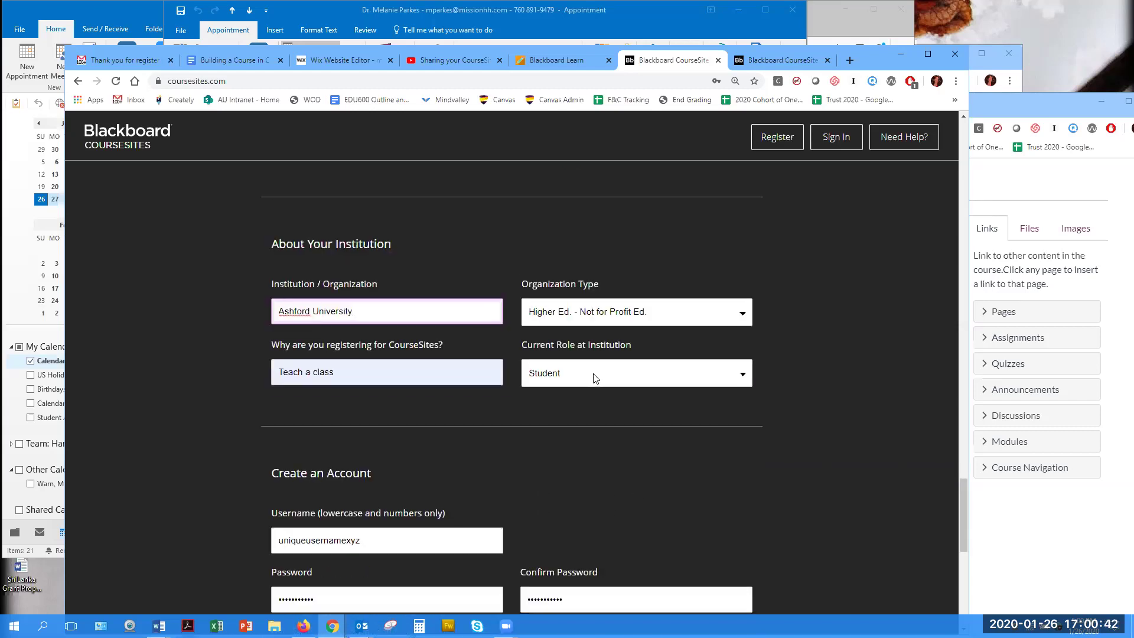
# Step: Review the example username under Create an Account and tick 'I agree to the Terms of Use'
pyautogui.scroll(-2, 595, 378)
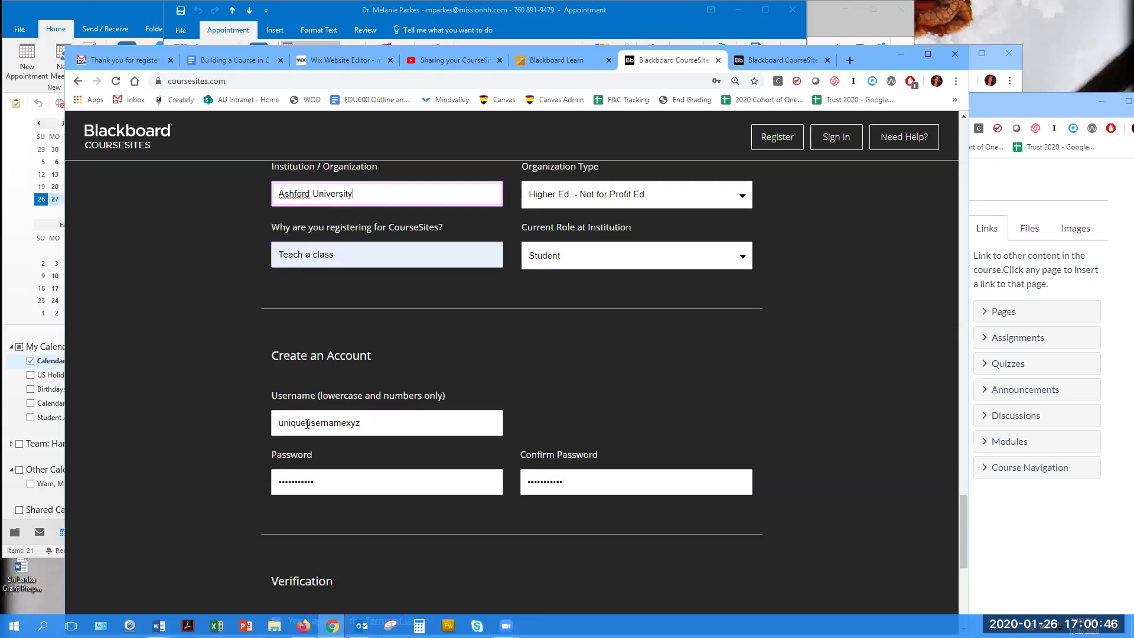
pyautogui.moveTo(295, 422); pyautogui.dragTo(363, 424)
pyautogui.click(369, 423)
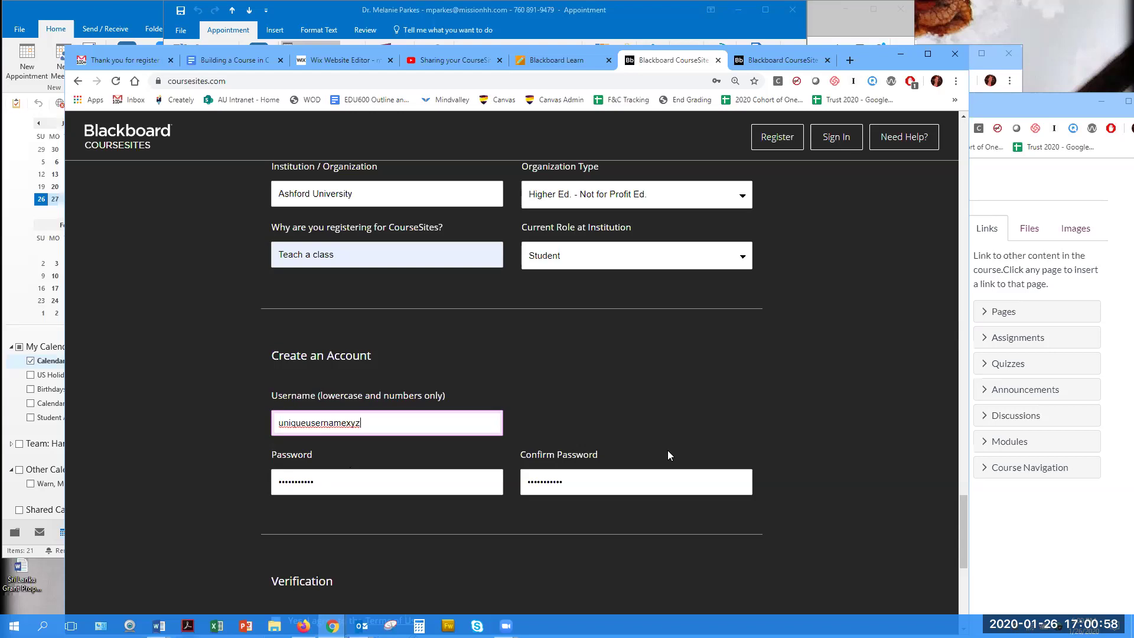
pyautogui.scroll(-2, 824, 401)
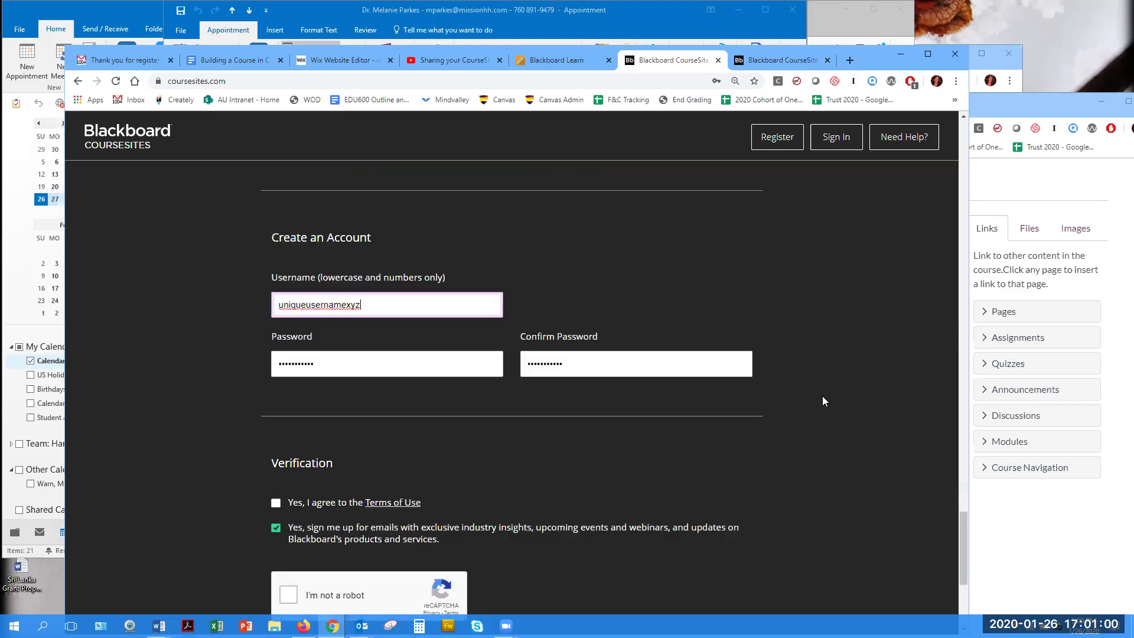
pyautogui.click(276, 502)
pyautogui.scroll(-2, 468, 449)
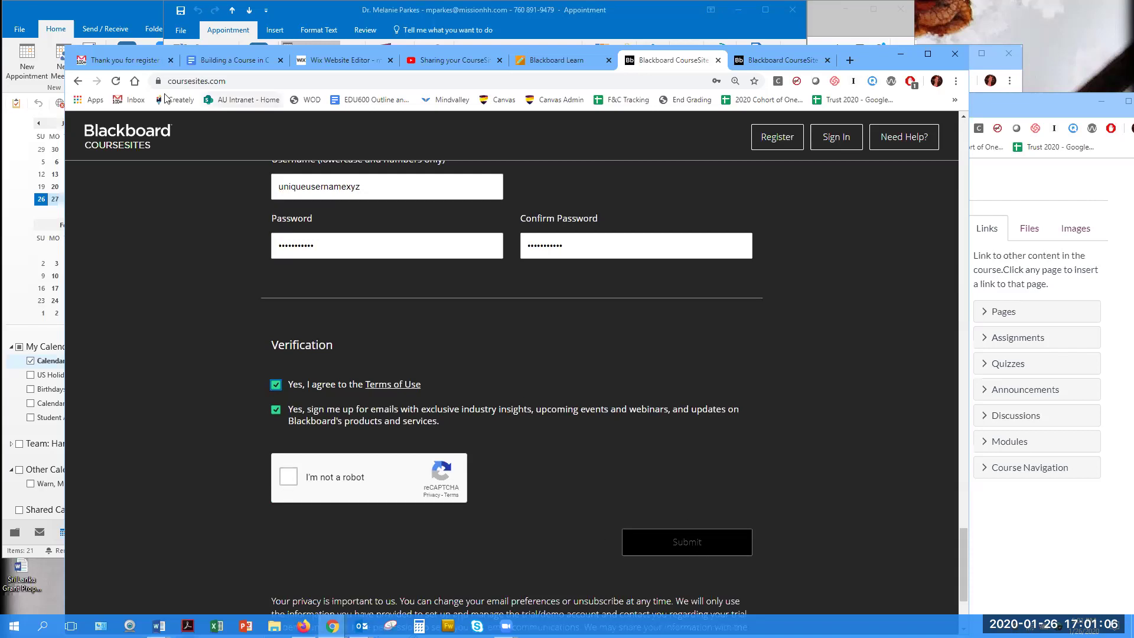
# Step: View the 'Thank you for registering' email in Gmail, then return to the CourseSites registration page
pyautogui.click(112, 60)
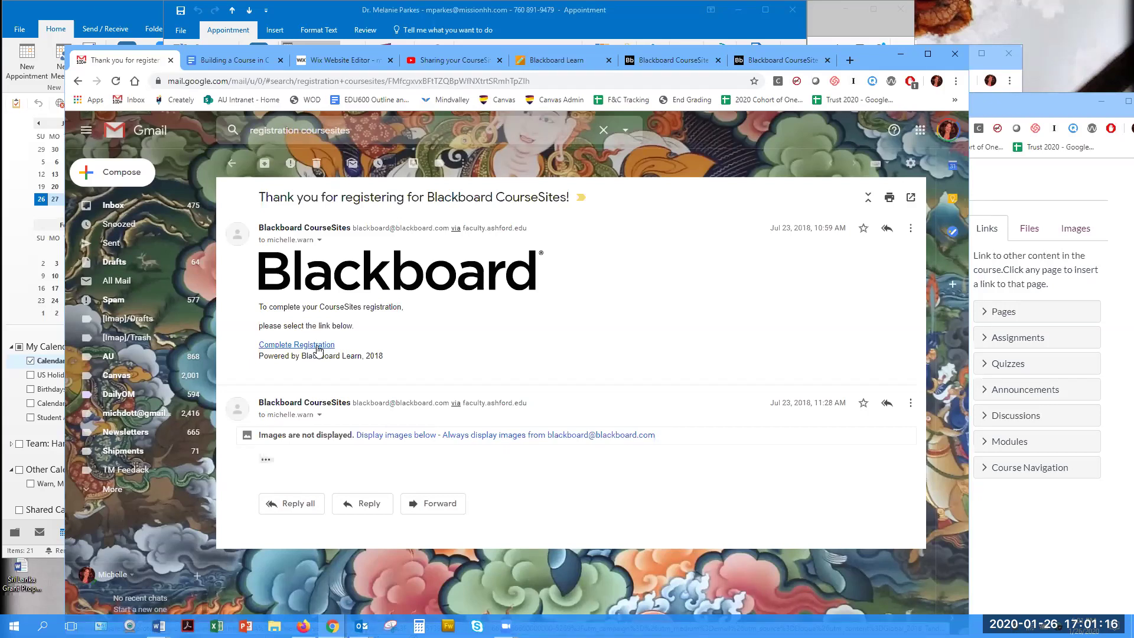
pyautogui.click(760, 62)
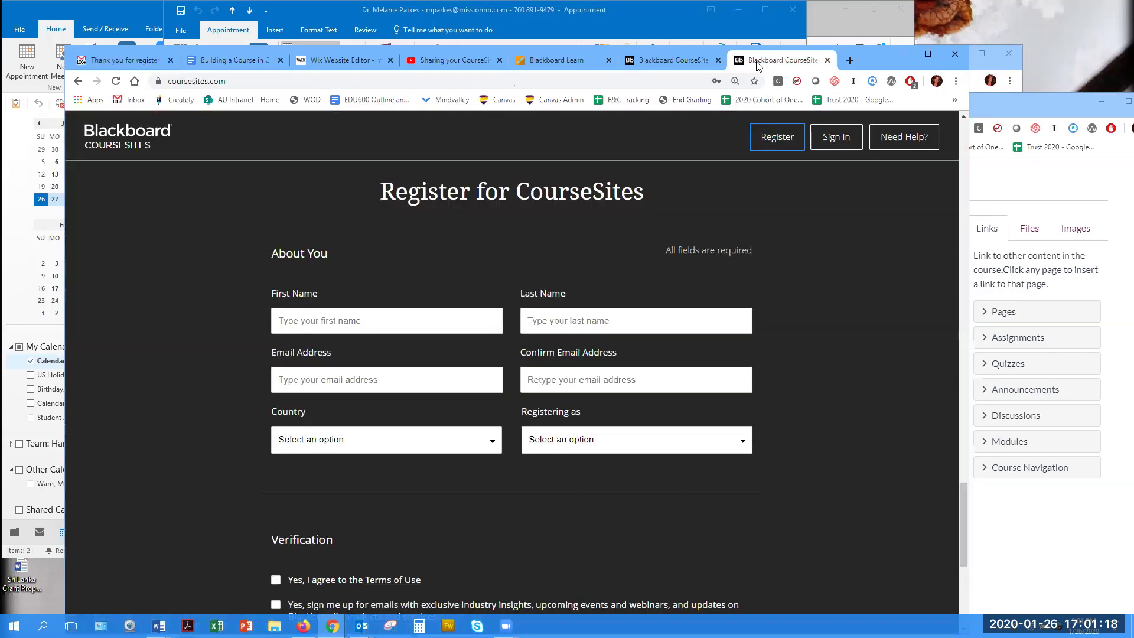
# Step: Sign in with the saved credentials and reach the Welcome to CourseSites institution page
pyautogui.click(833, 141)
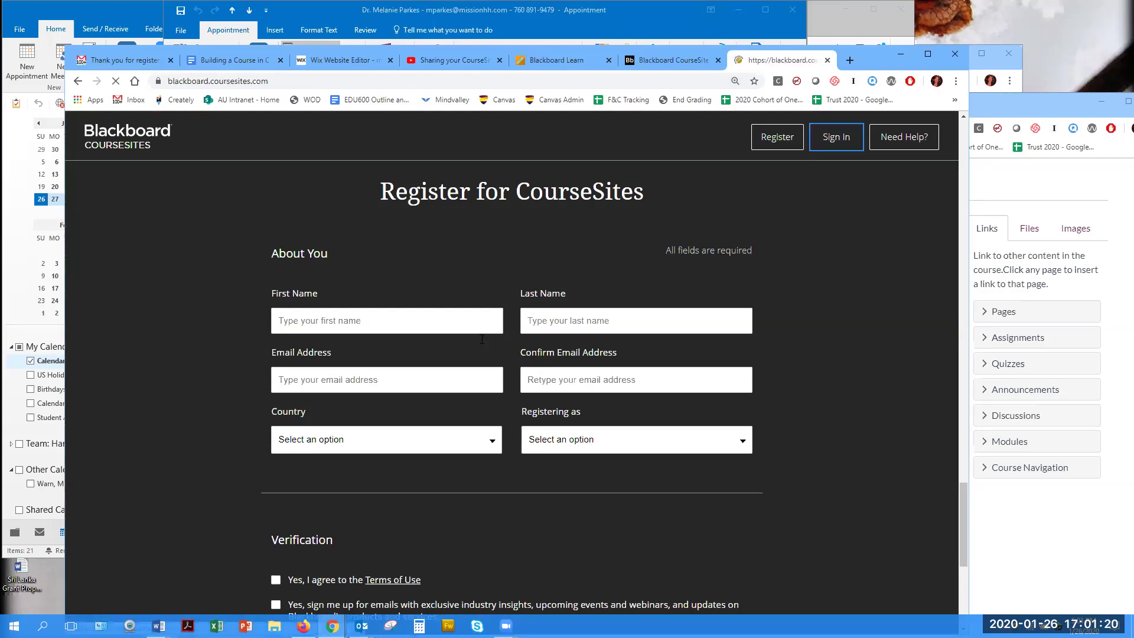
pyautogui.click(495, 420)
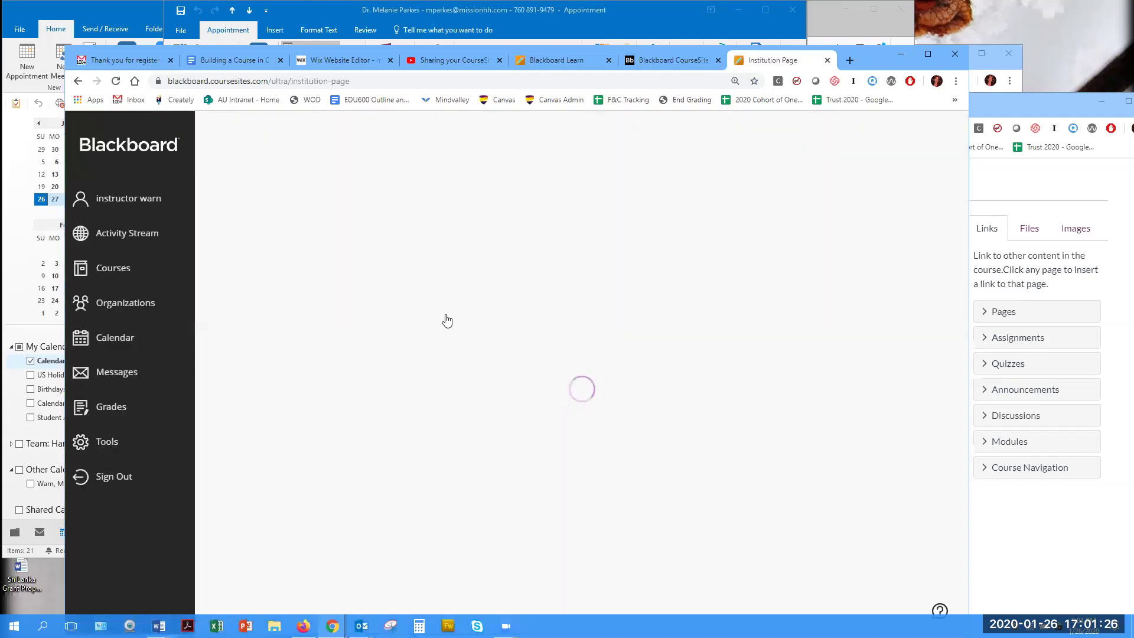
pyautogui.scroll(-1, 559, 282)
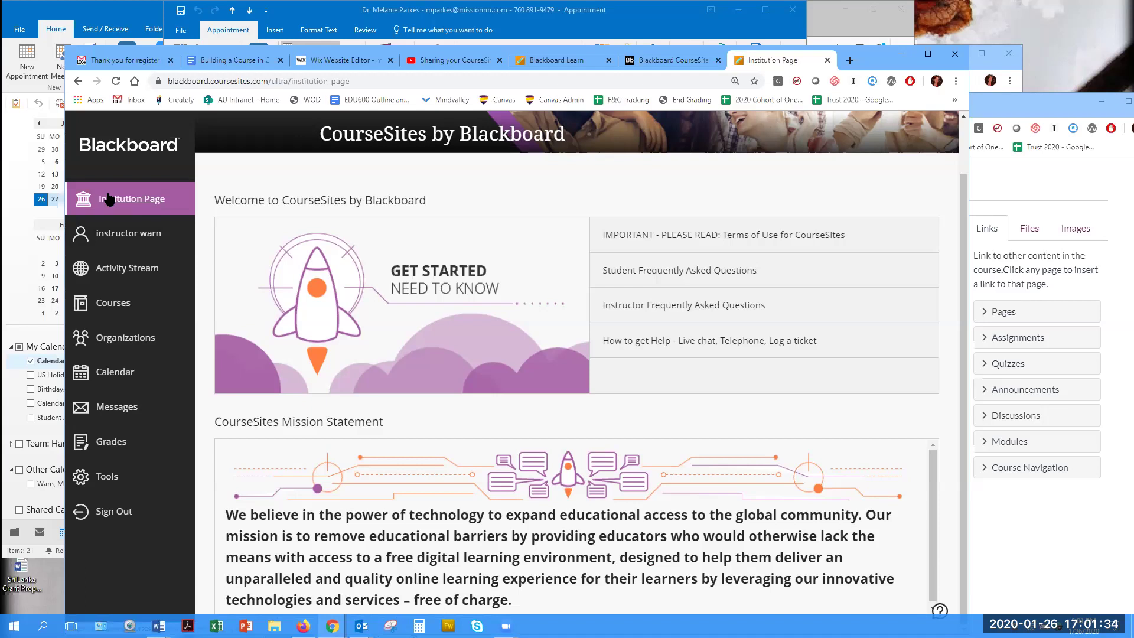
pyautogui.click(123, 311)
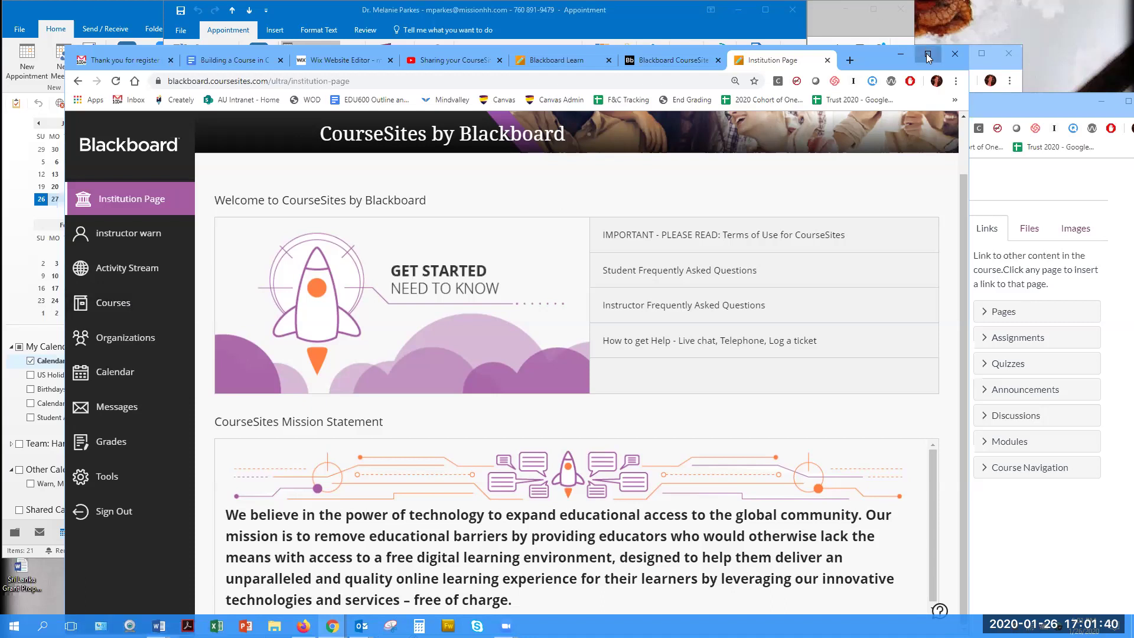
# Step: Maximize Chrome, list the current courses, and open 07. Original Course I
pyautogui.press('super+Up')
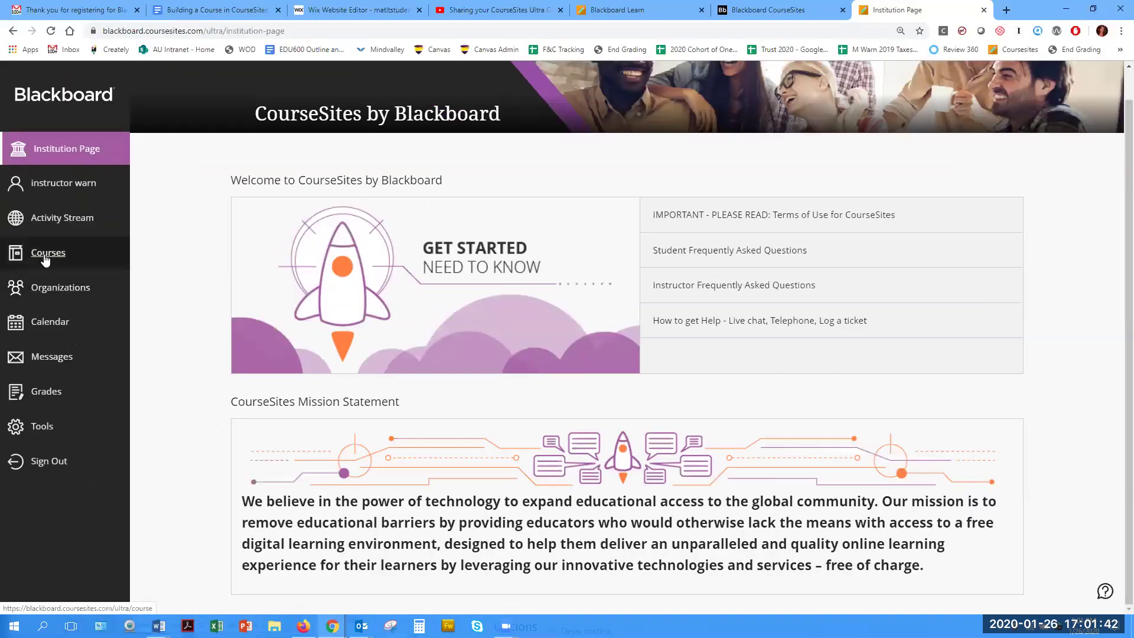
pyautogui.click(45, 258)
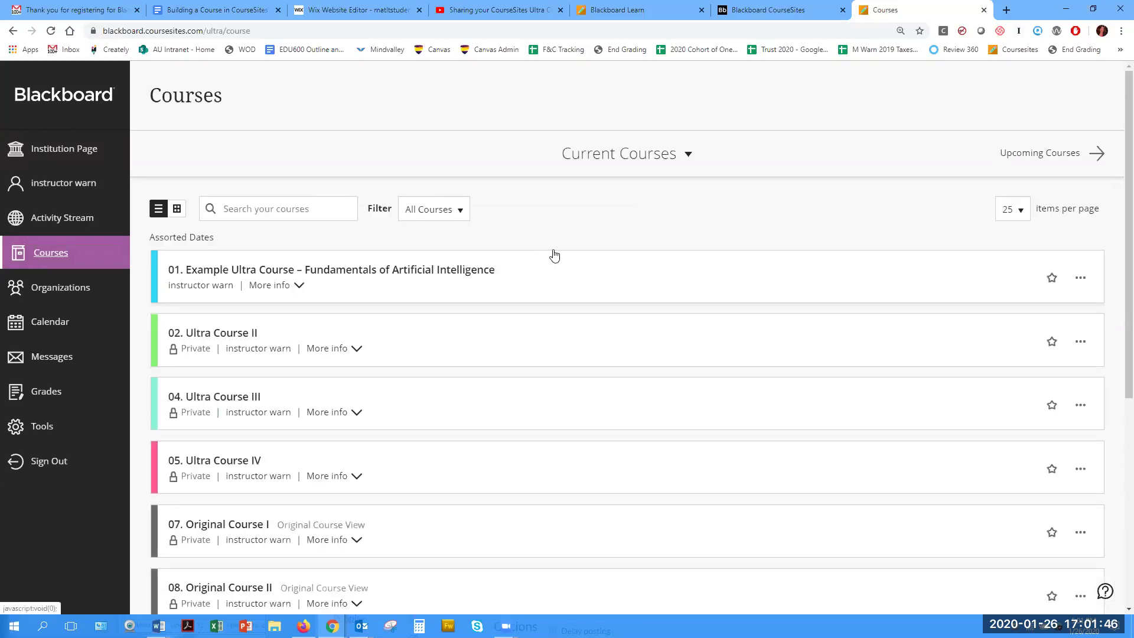
pyautogui.scroll(-2, 579, 245)
pyautogui.scroll(-4, 607, 235)
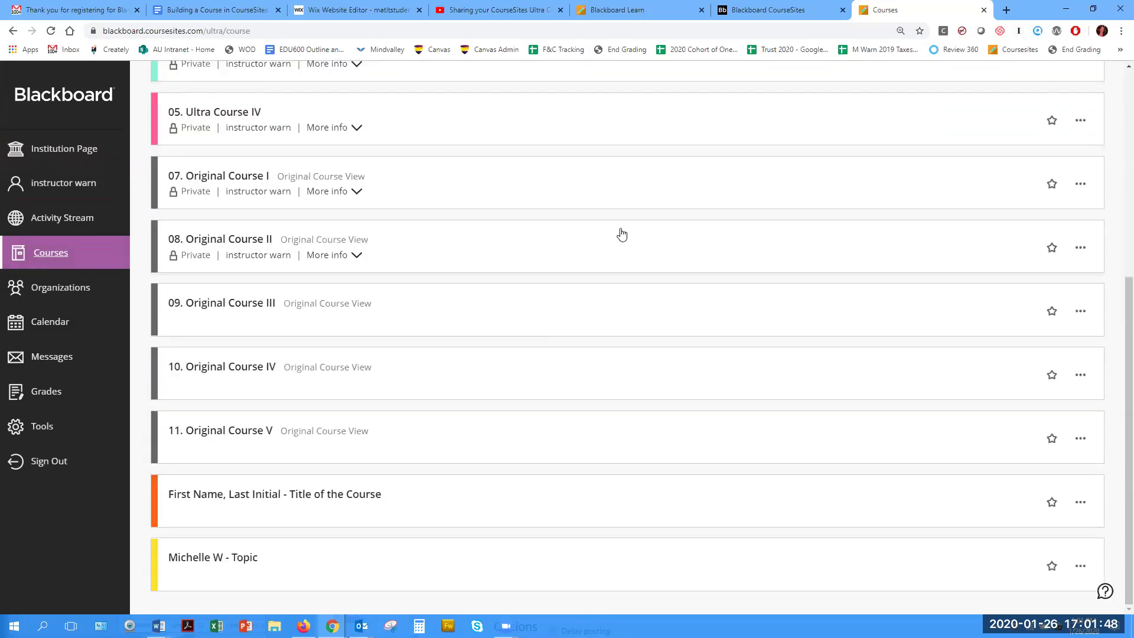
pyautogui.scroll(5, 621, 234)
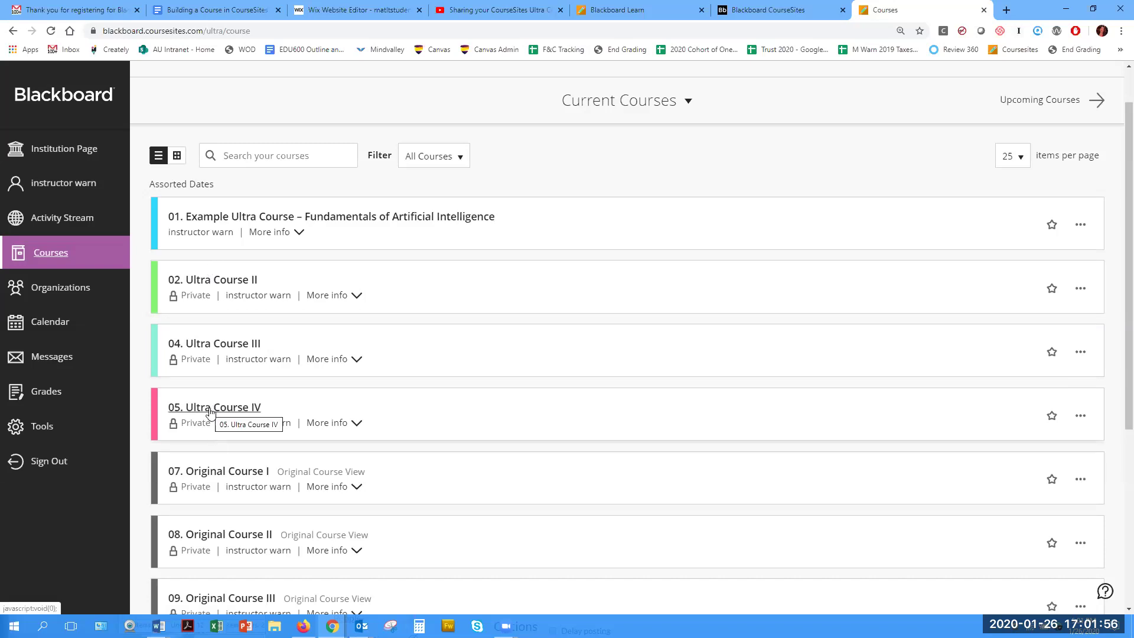
pyautogui.scroll(-3, 273, 370)
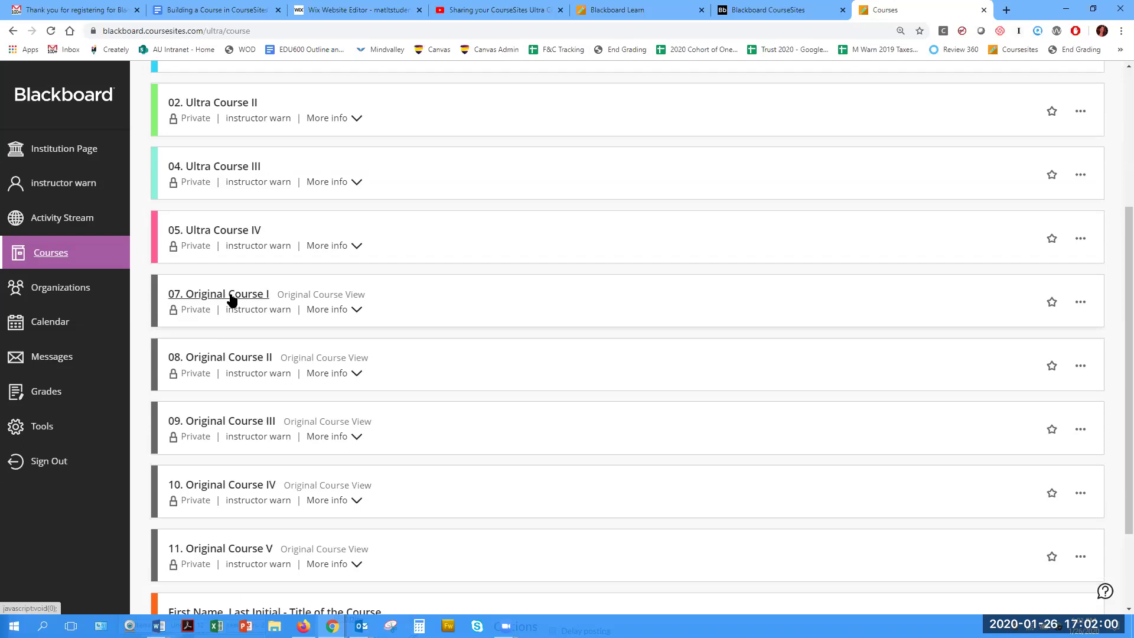
pyautogui.click(231, 298)
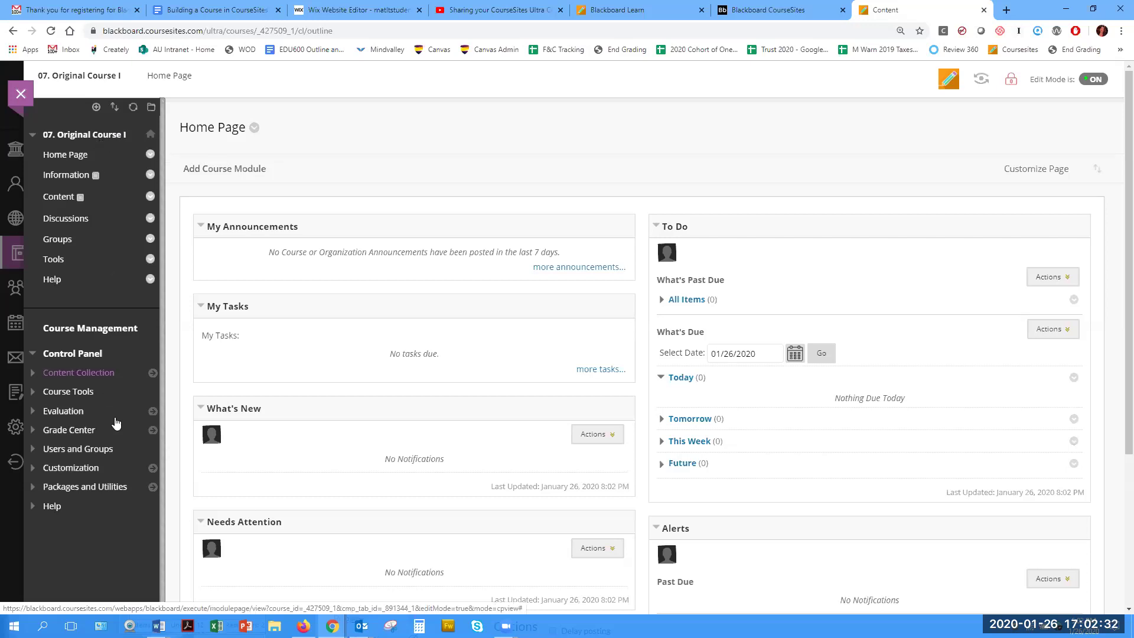
pyautogui.click(21, 96)
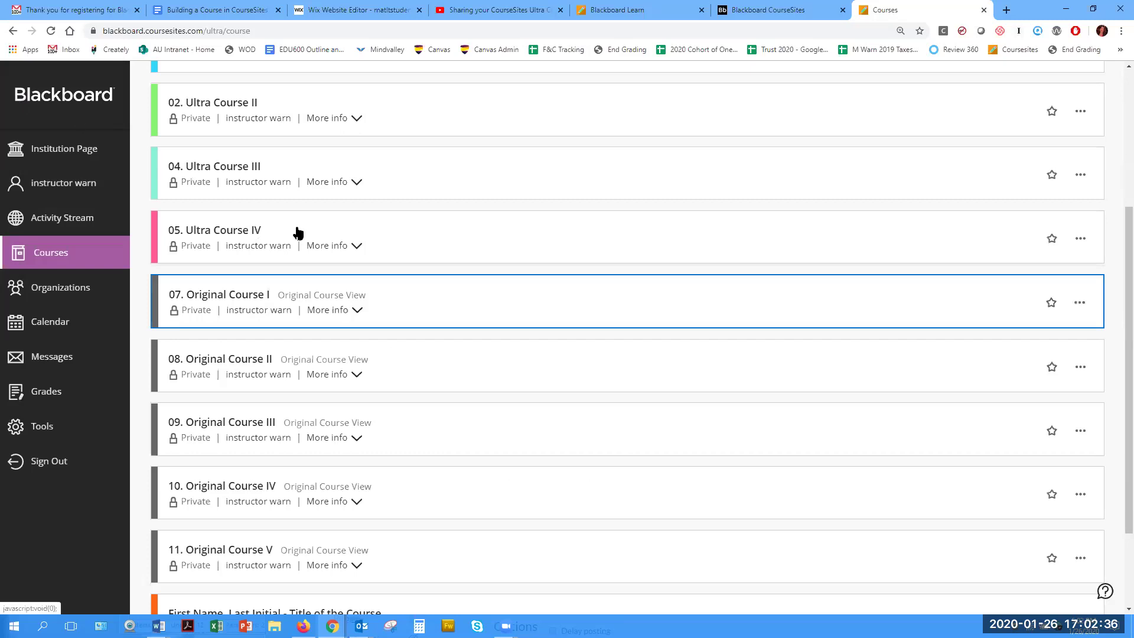
# Step: Open 01. Example Ultra Course, expand its Phase 1 folder, then close it back to Current Courses
pyautogui.scroll(3, 298, 232)
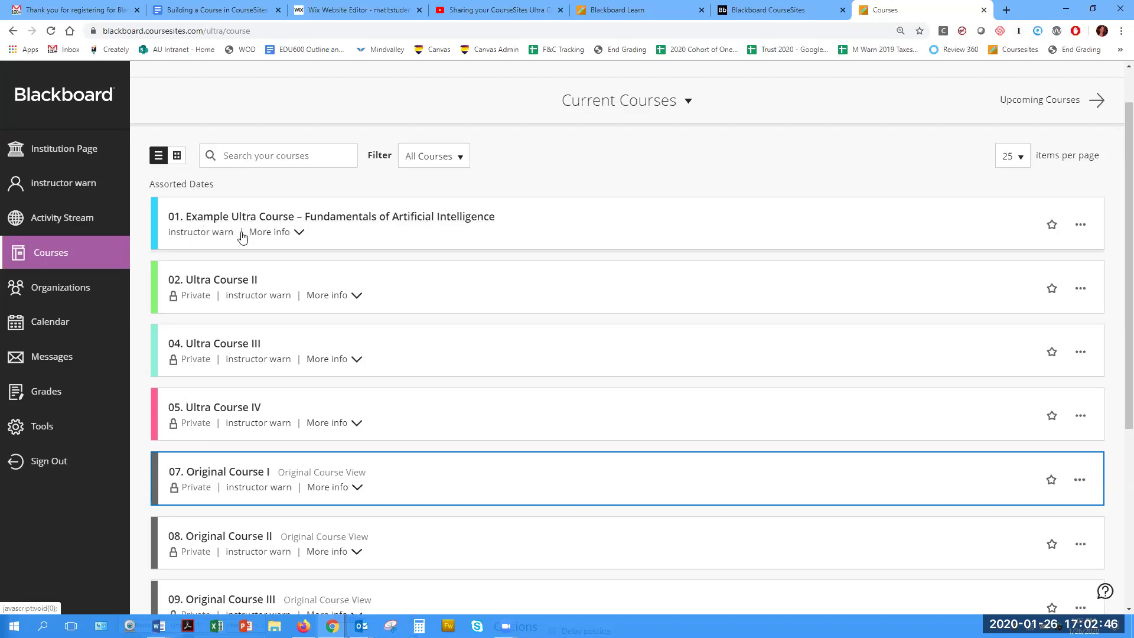
pyautogui.click(484, 220)
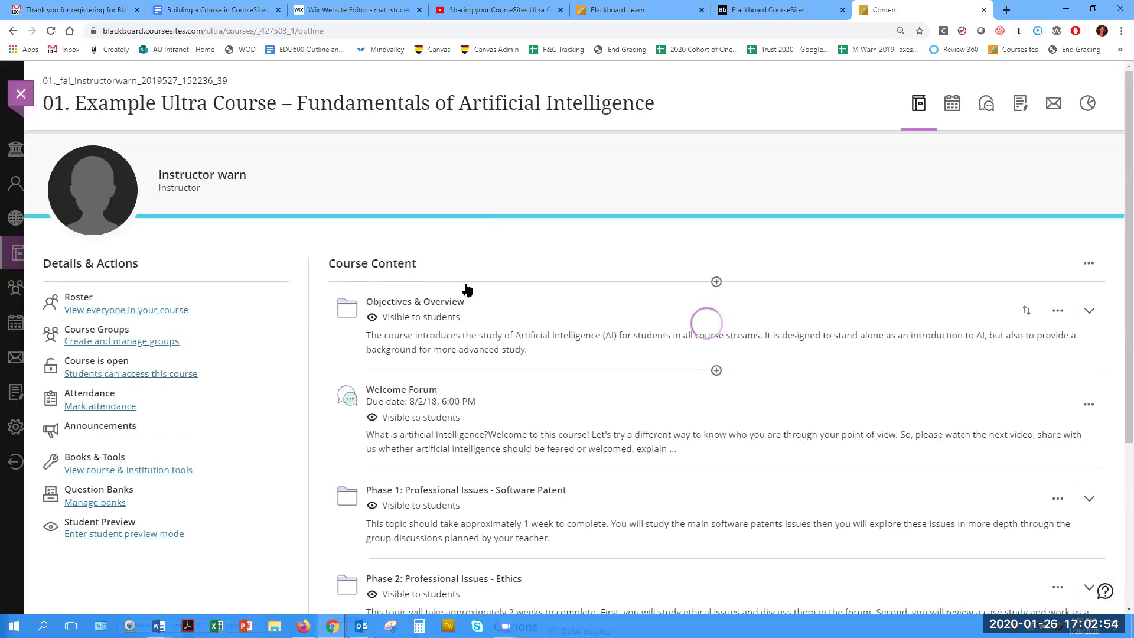
pyautogui.scroll(-4, 466, 289)
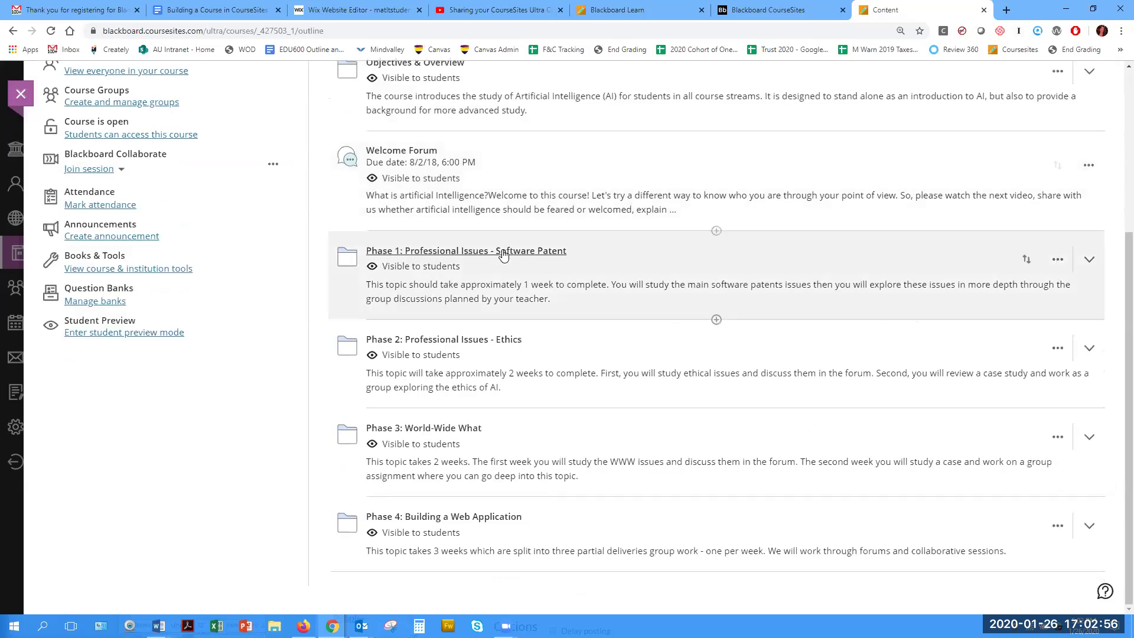
pyautogui.click(503, 254)
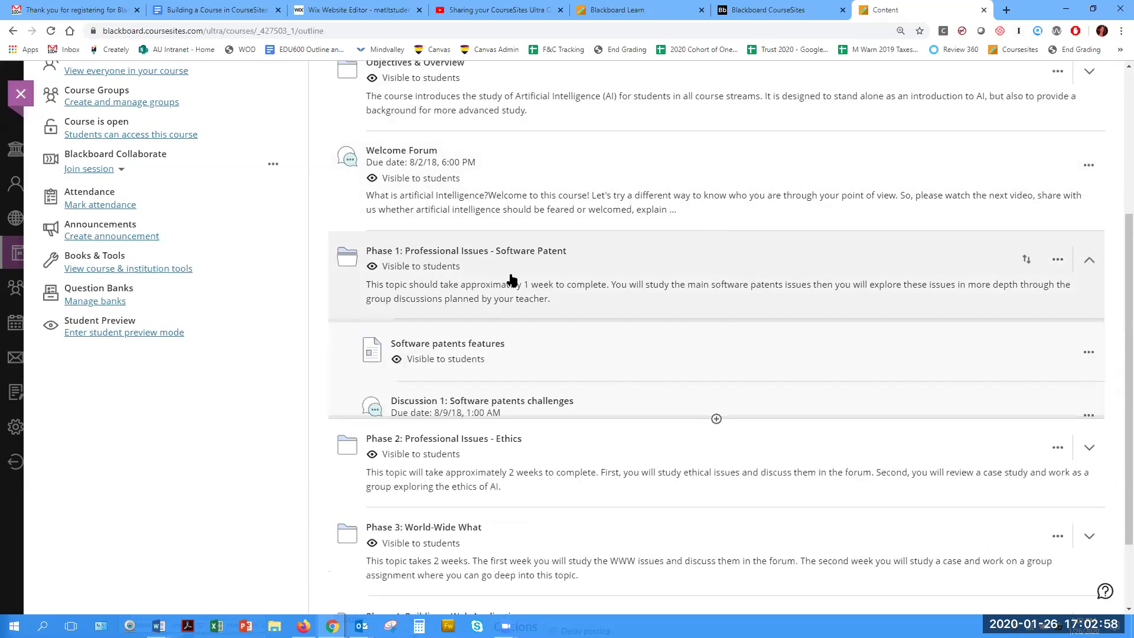
pyautogui.scroll(-1, 593, 276)
pyautogui.scroll(-2, 593, 277)
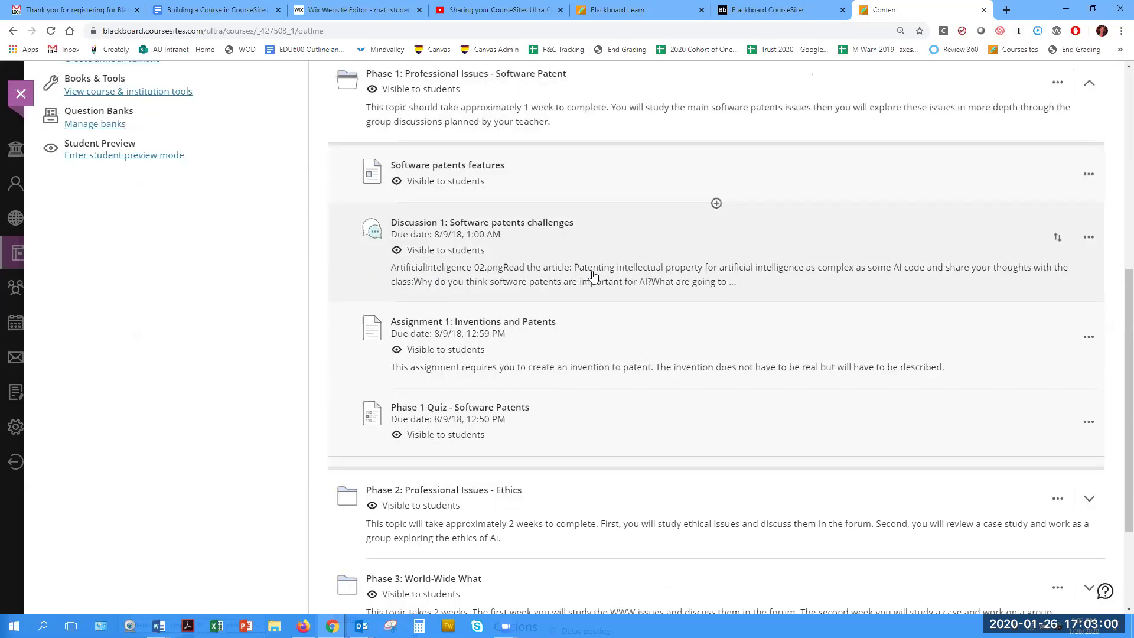
pyautogui.scroll(6, 594, 243)
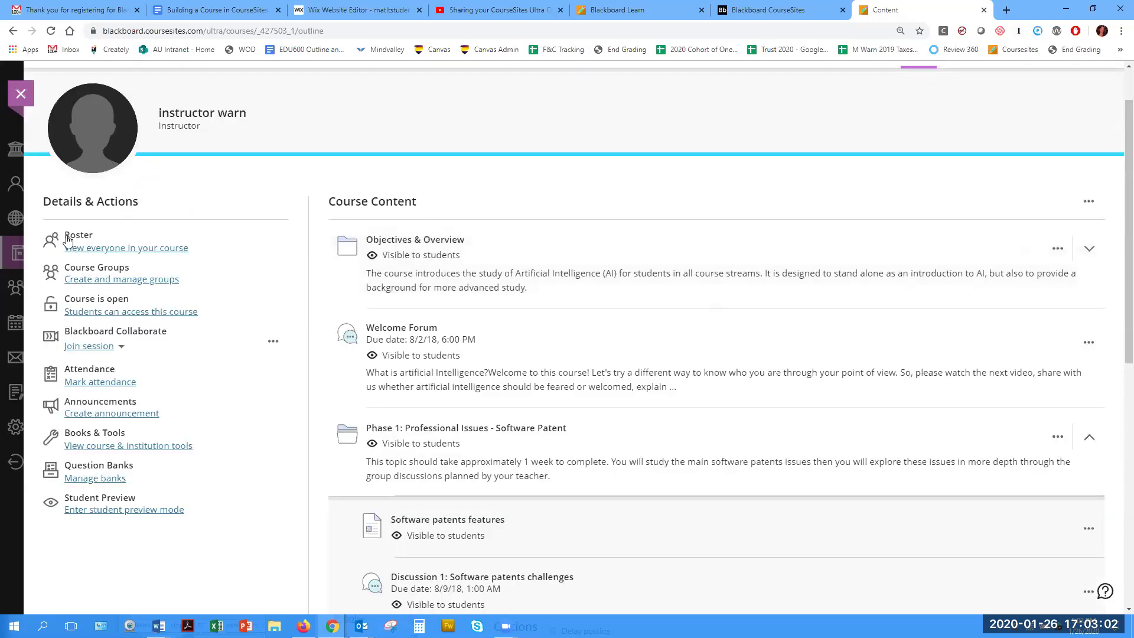
pyautogui.click(21, 96)
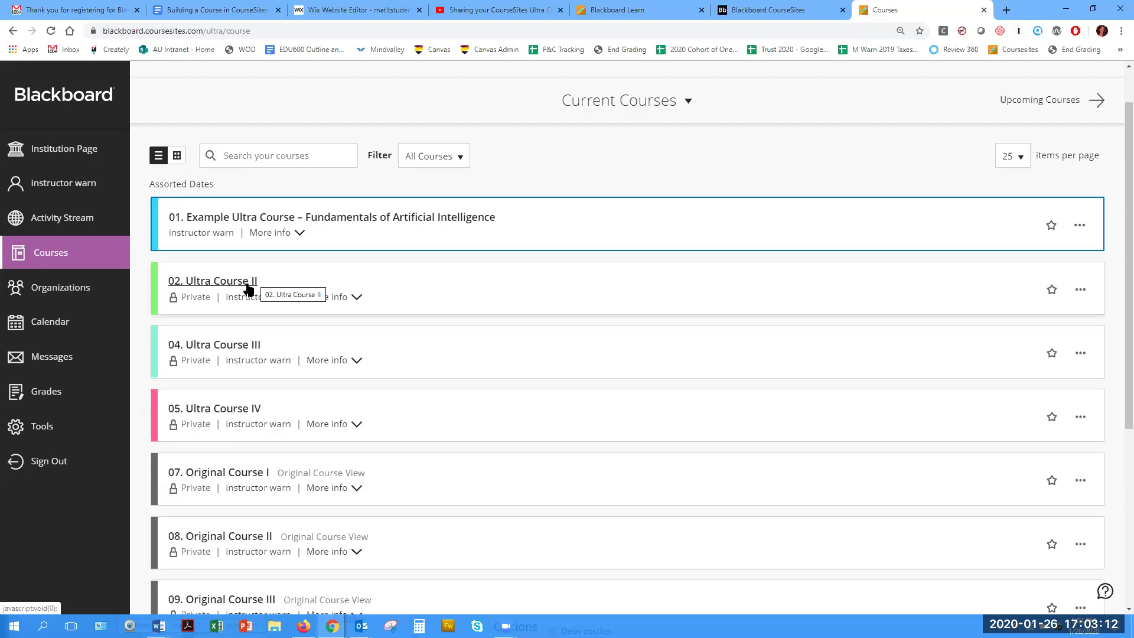
# Step: Retitle 02. Ultra Course II to 'First Last - My Course Title'
pyautogui.scroll(-1, 417, 263)
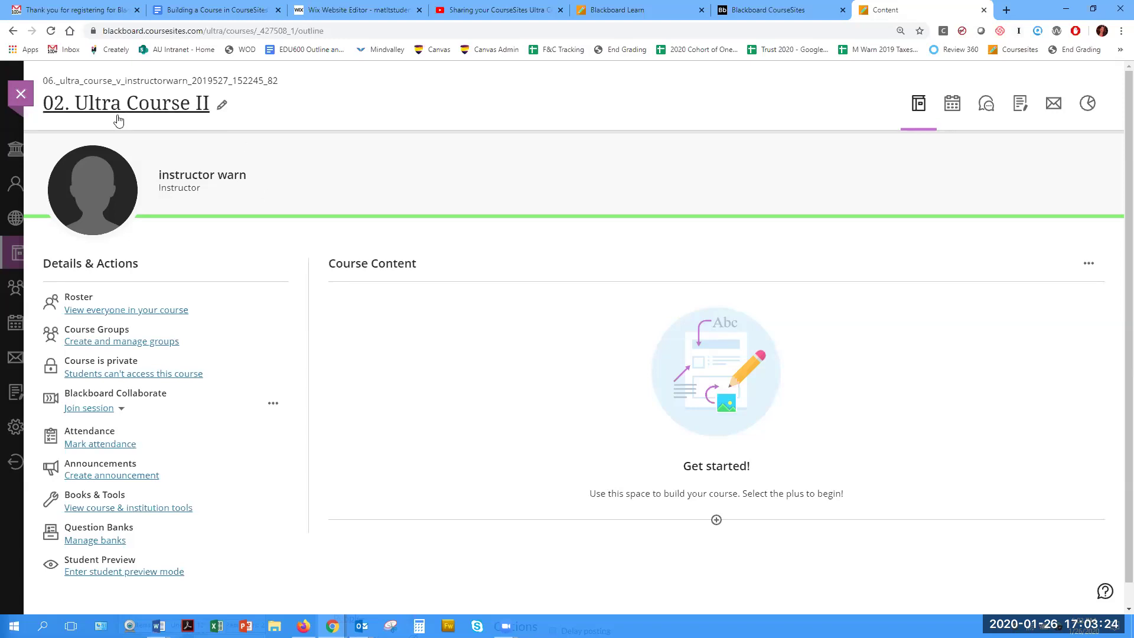
pyautogui.click(223, 107)
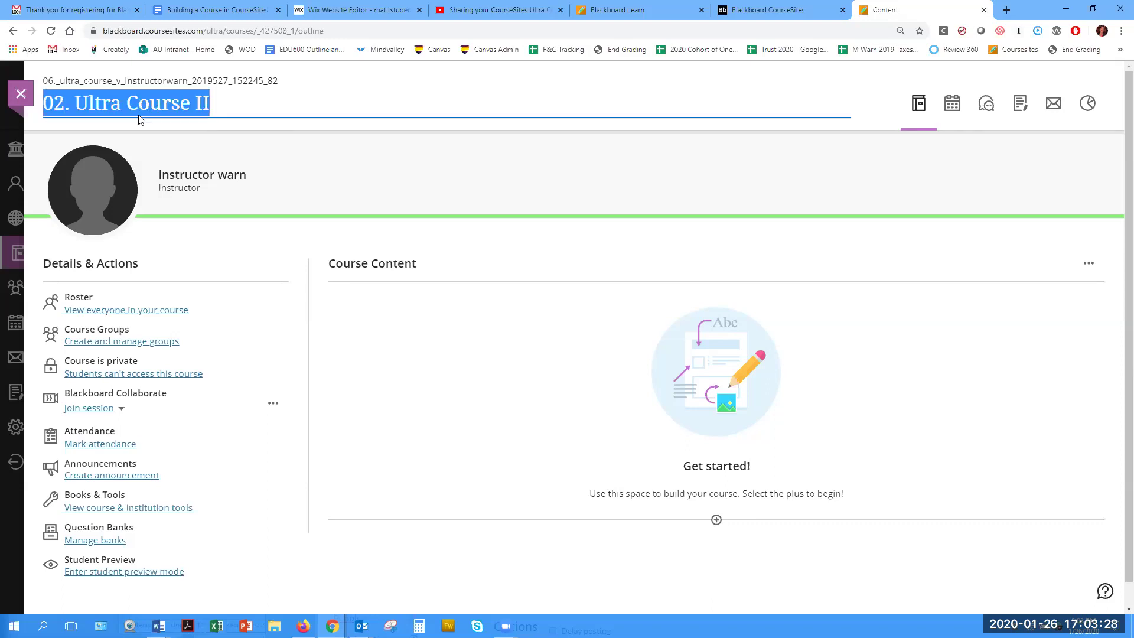
pyautogui.press('BackSpace')
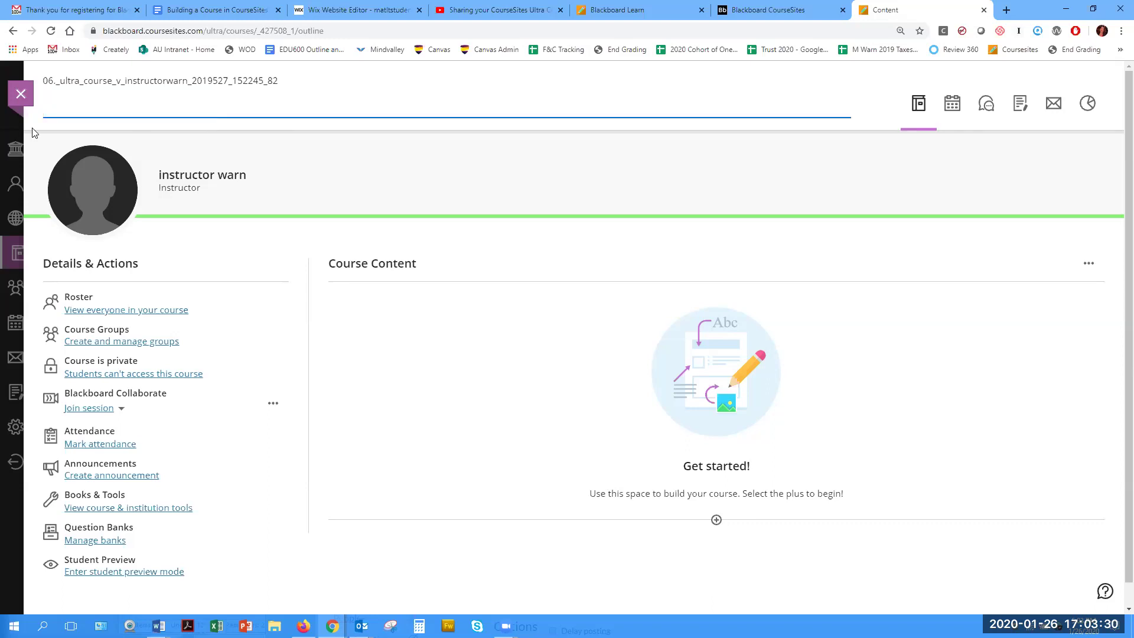
pyautogui.write('First Last')
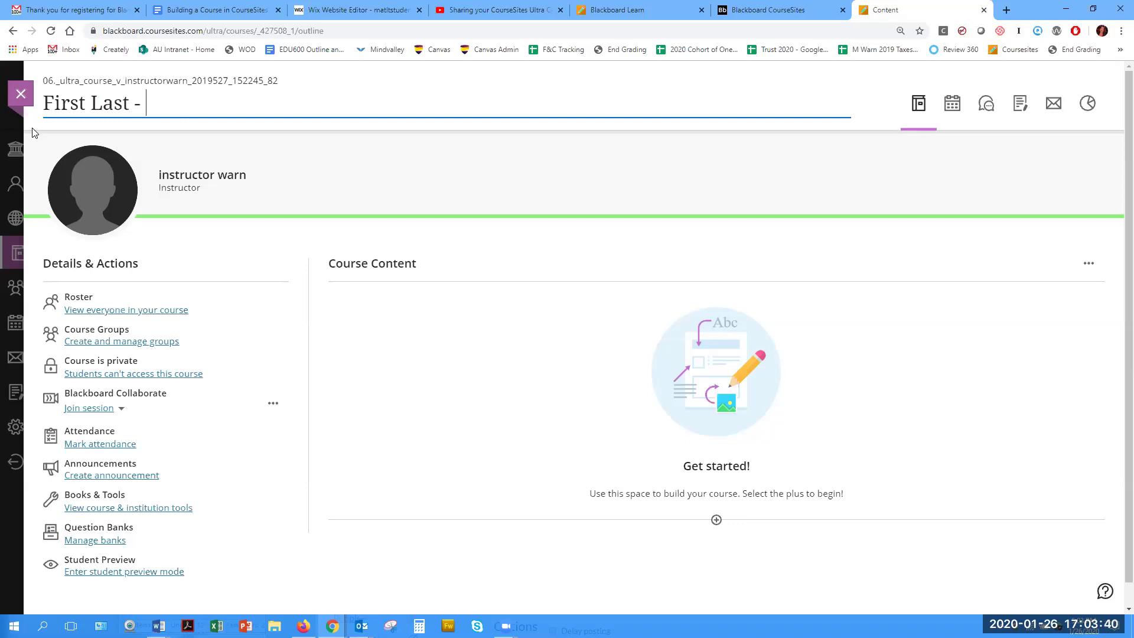
pyautogui.write('- My Coures')
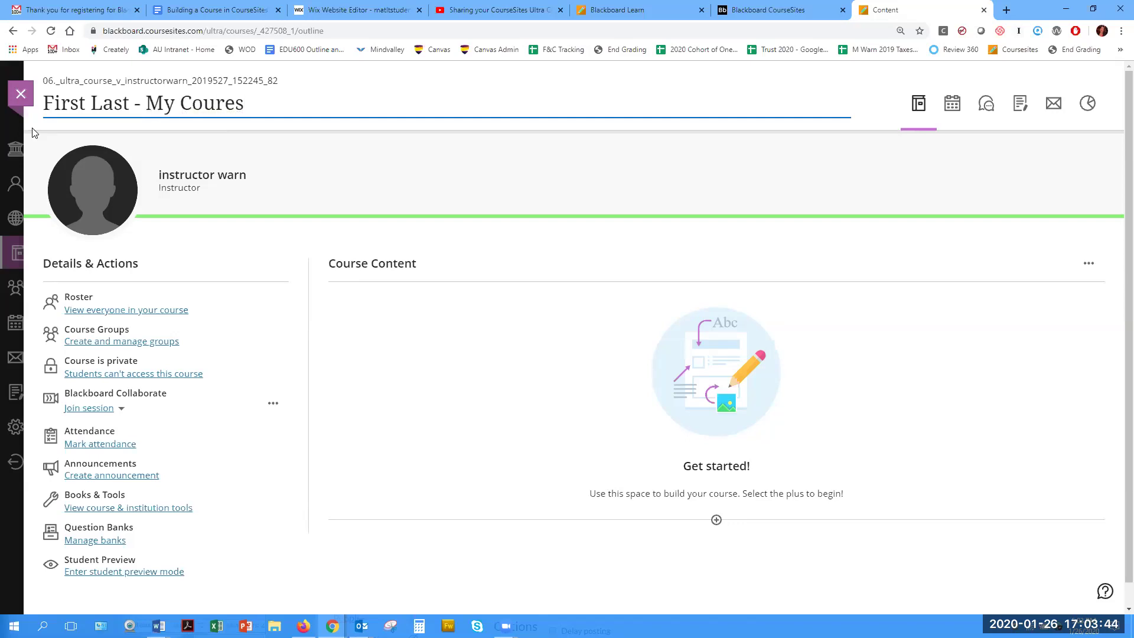
pyautogui.press('BackSpace')
pyautogui.press('BackSpace')
pyautogui.write('se Title')
pyautogui.click(362, 145)
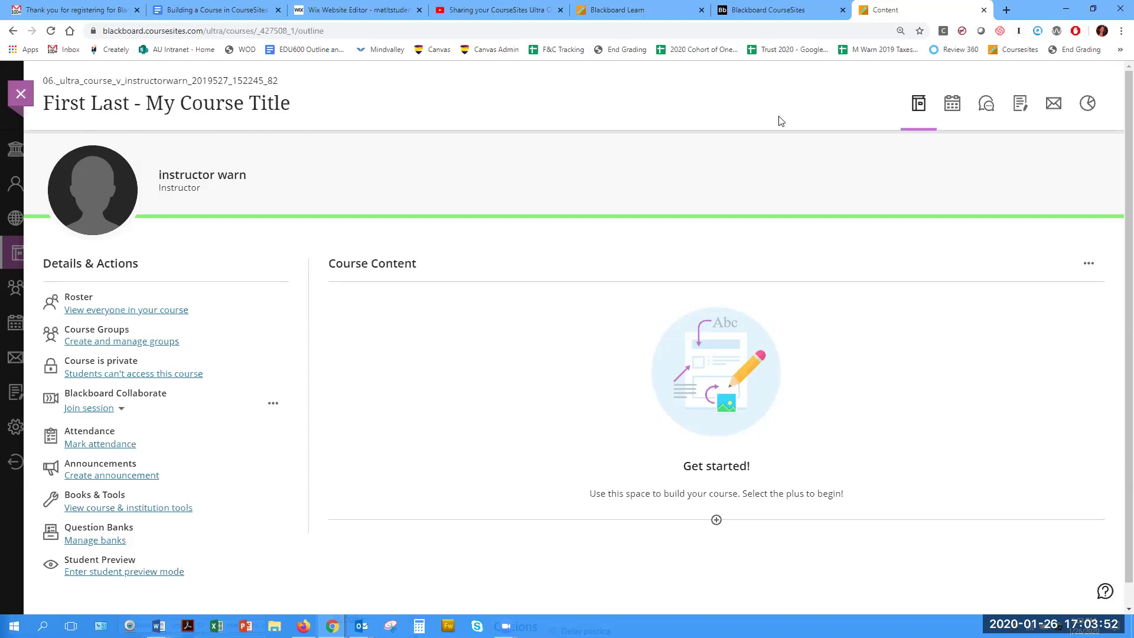
# Step: Create a 'Course Description' document whose content reads 'This is a placeholder'
pyautogui.scroll(-1, 780, 120)
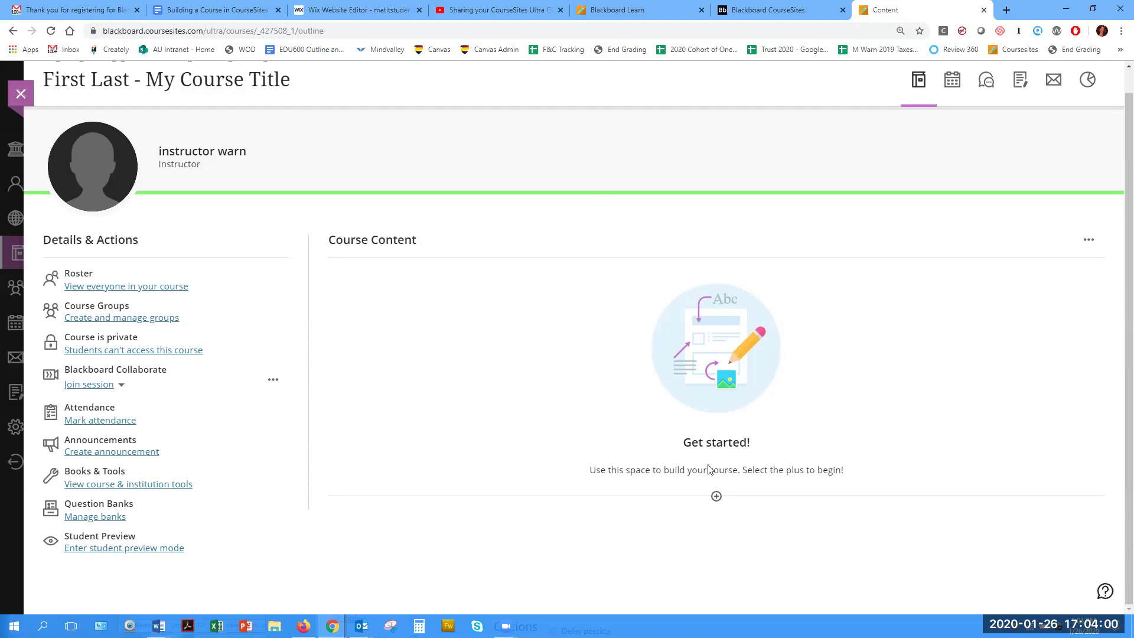
pyautogui.click(717, 498)
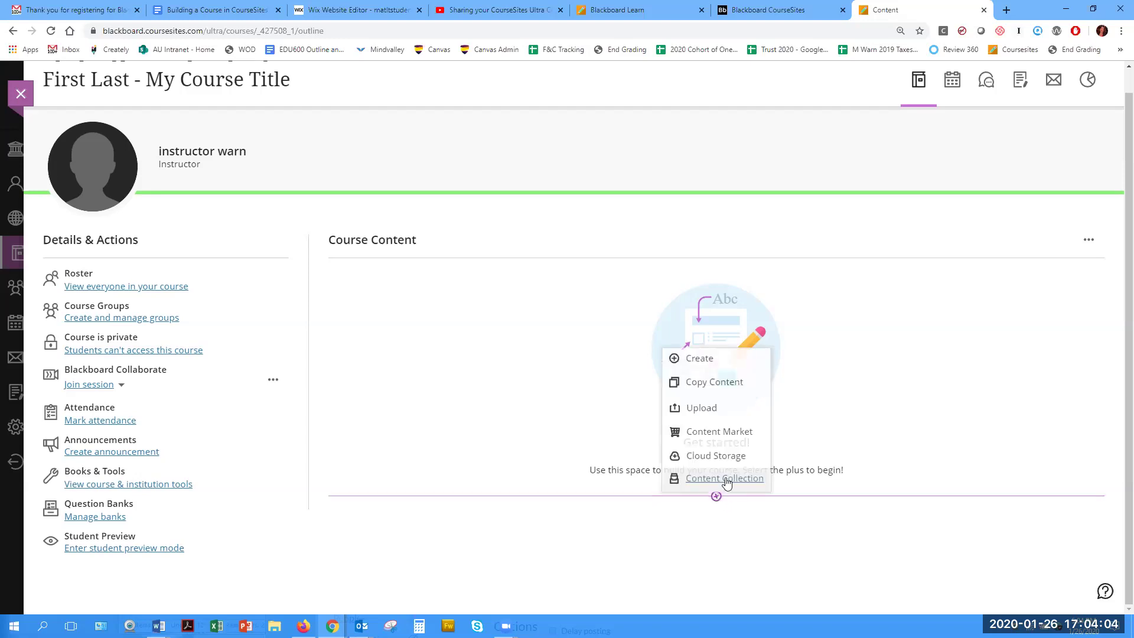
pyautogui.click(702, 358)
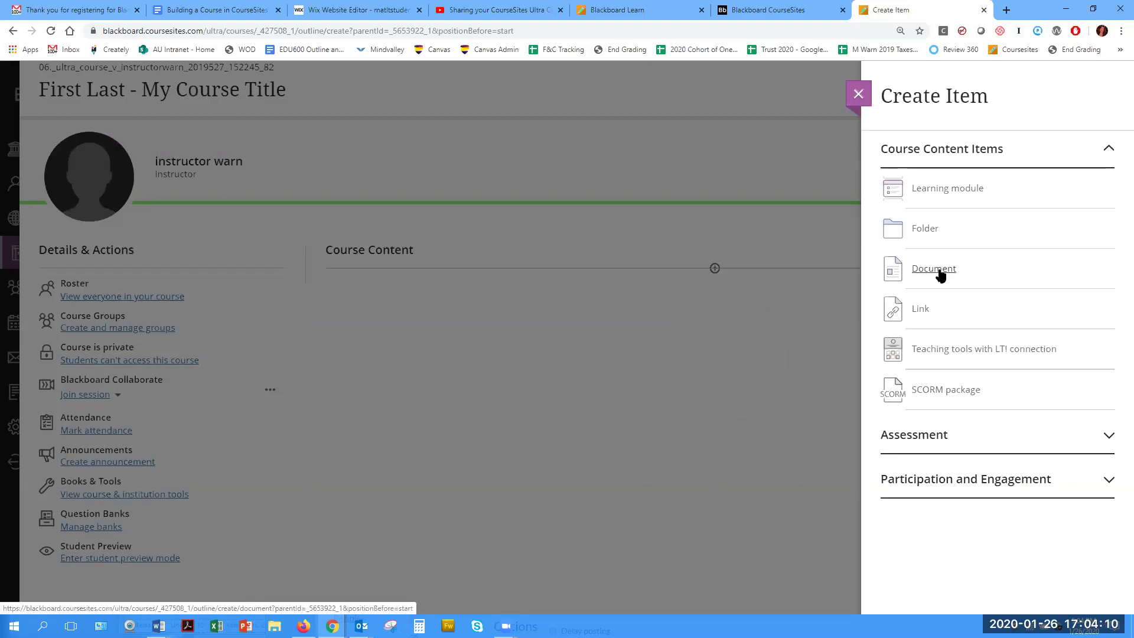
pyautogui.click(939, 270)
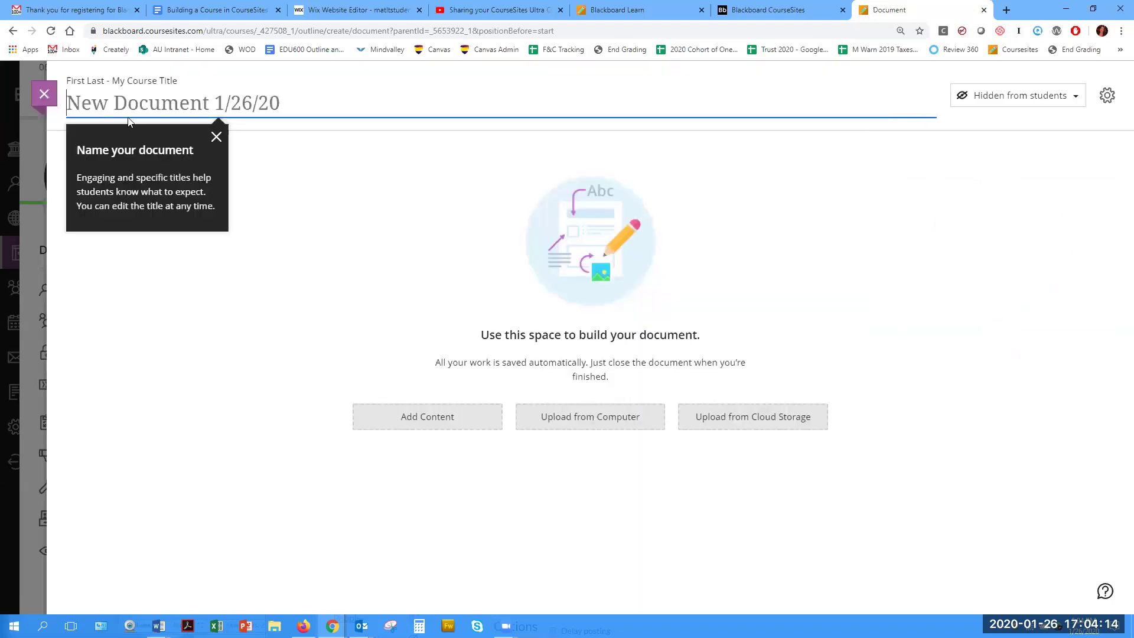
pyautogui.write('Course ')
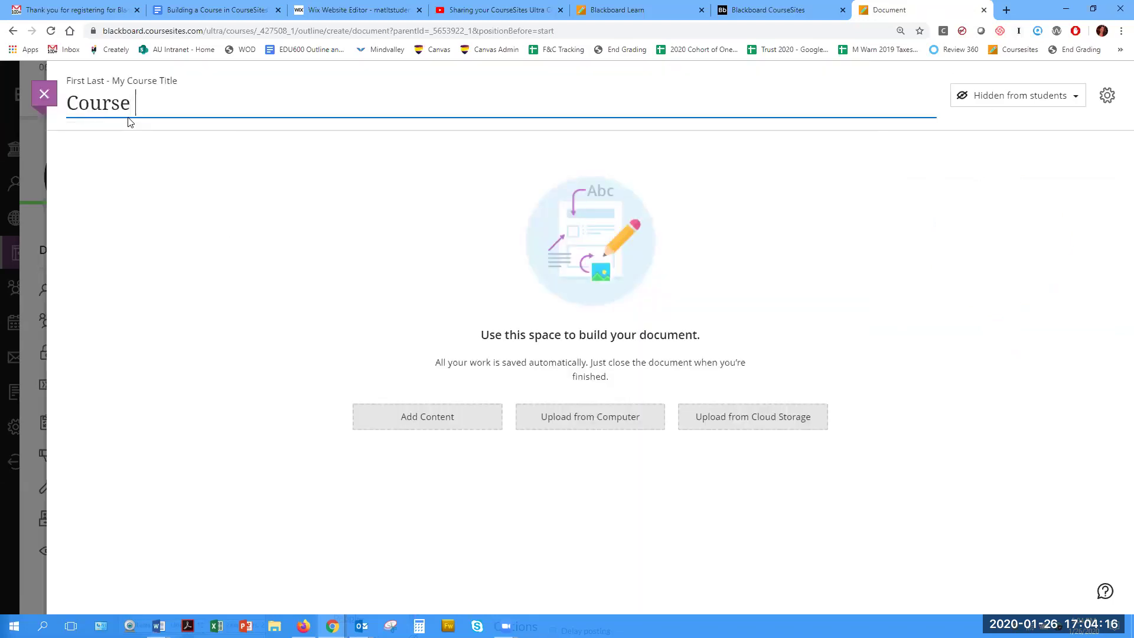
pyautogui.write('Description')
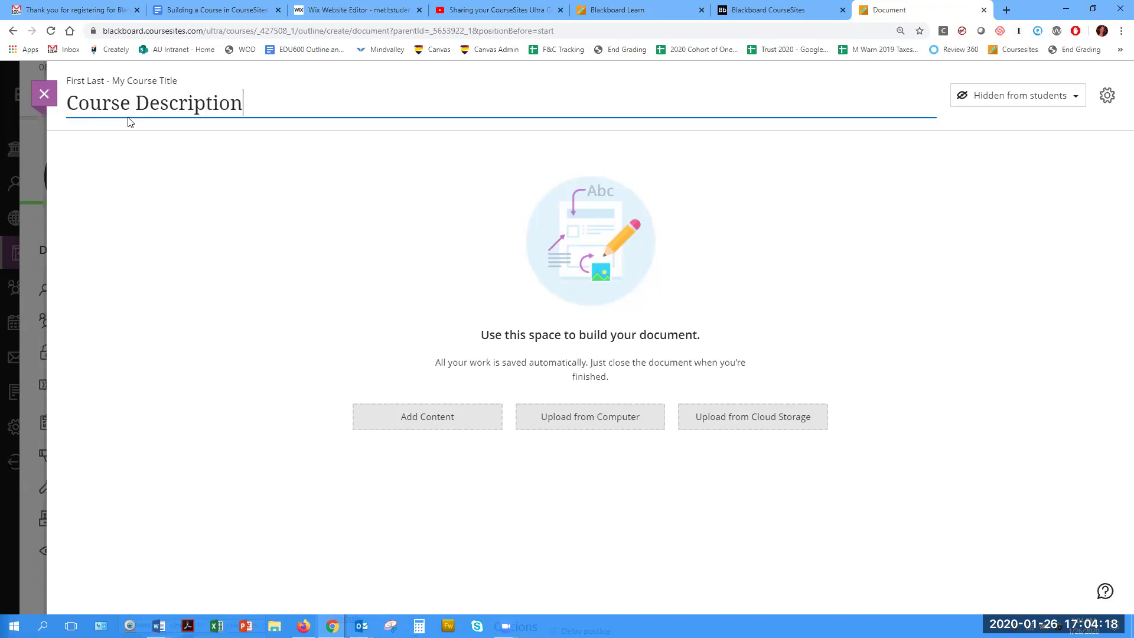
pyautogui.click(443, 416)
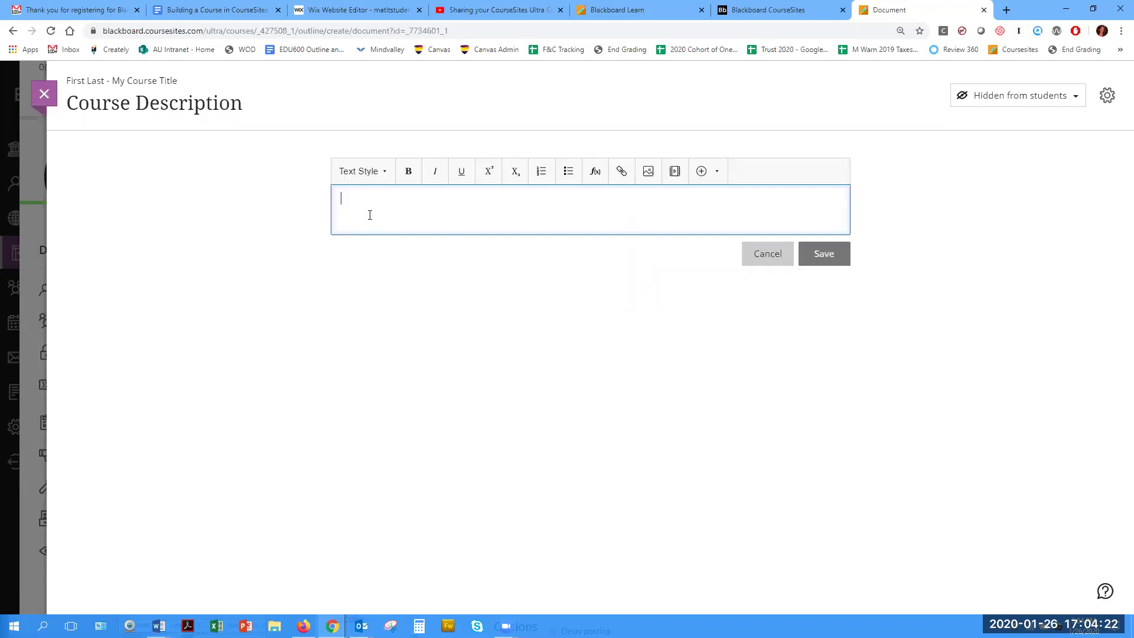
pyautogui.write('This is a placeholder')
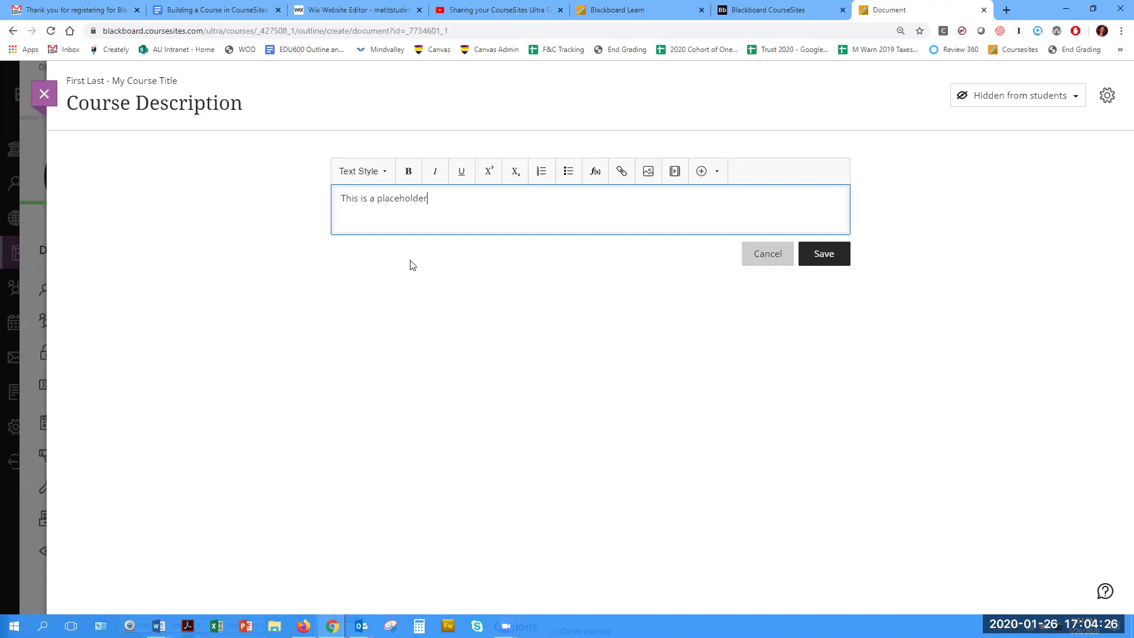
pyautogui.click(838, 258)
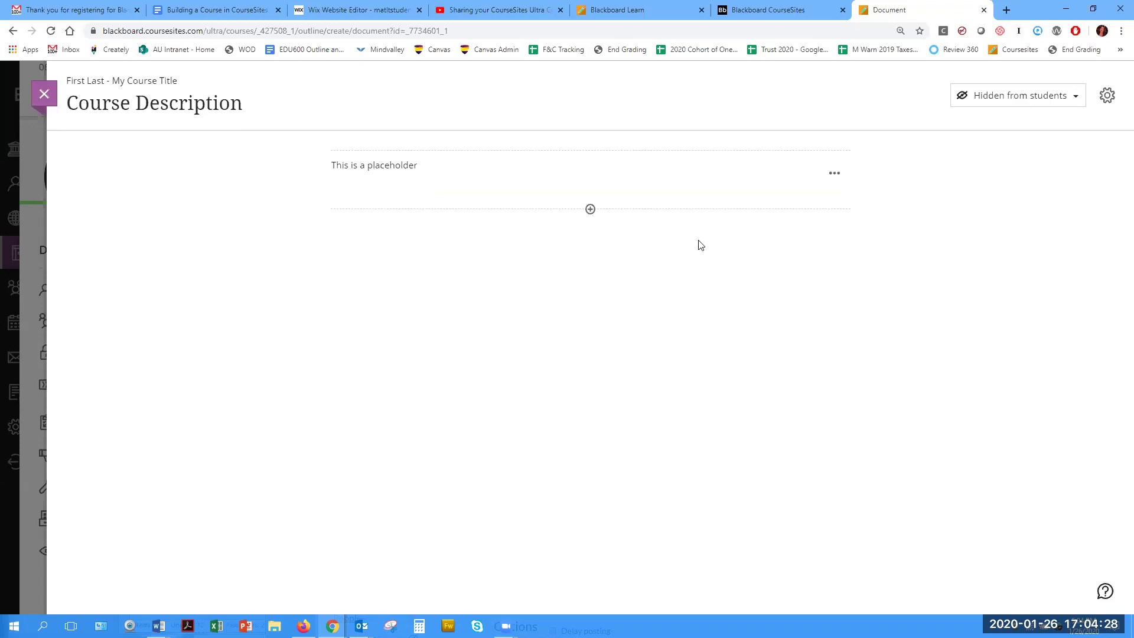
# Step: Switch the Course Description document from Hidden to Visible to students, then start another new item
pyautogui.click(42, 98)
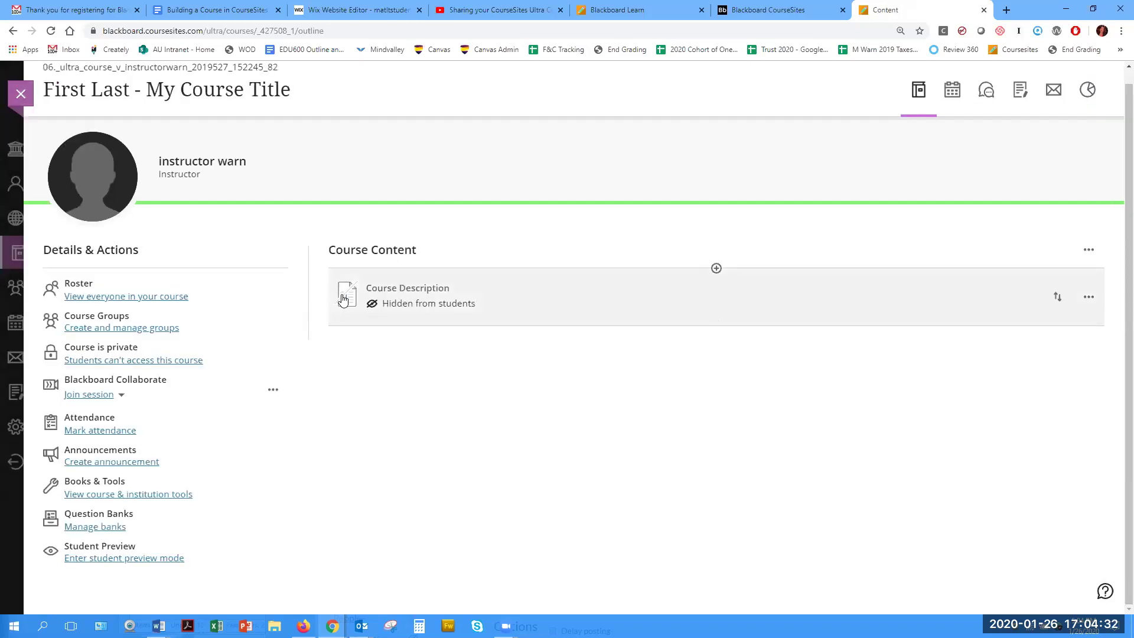
pyautogui.click(484, 308)
pyautogui.click(452, 325)
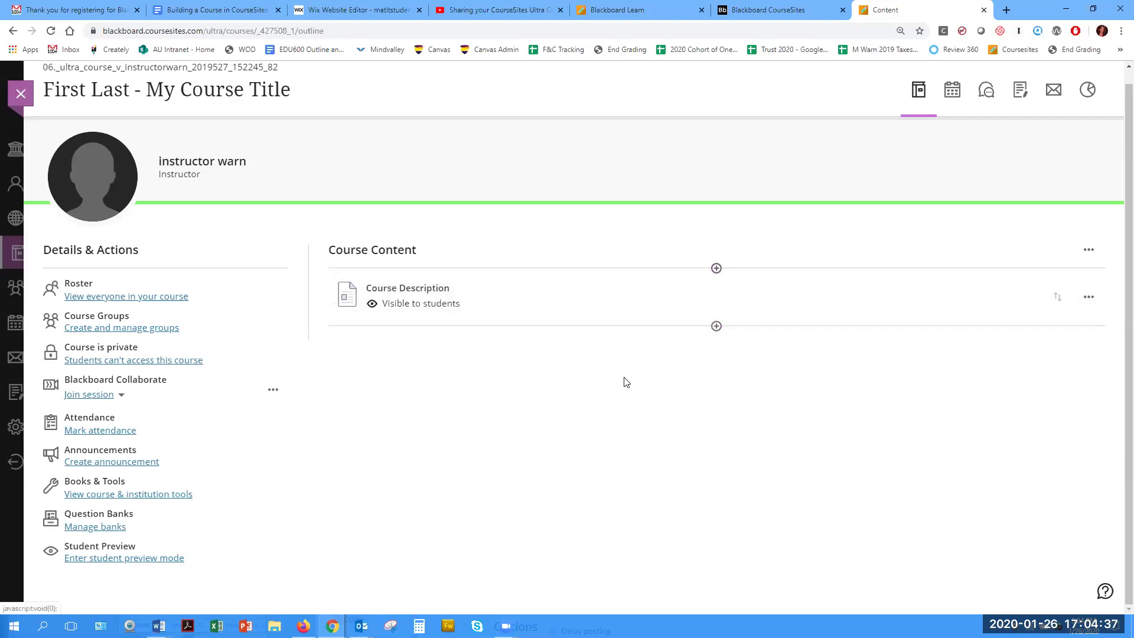
pyautogui.click(716, 328)
pyautogui.click(708, 346)
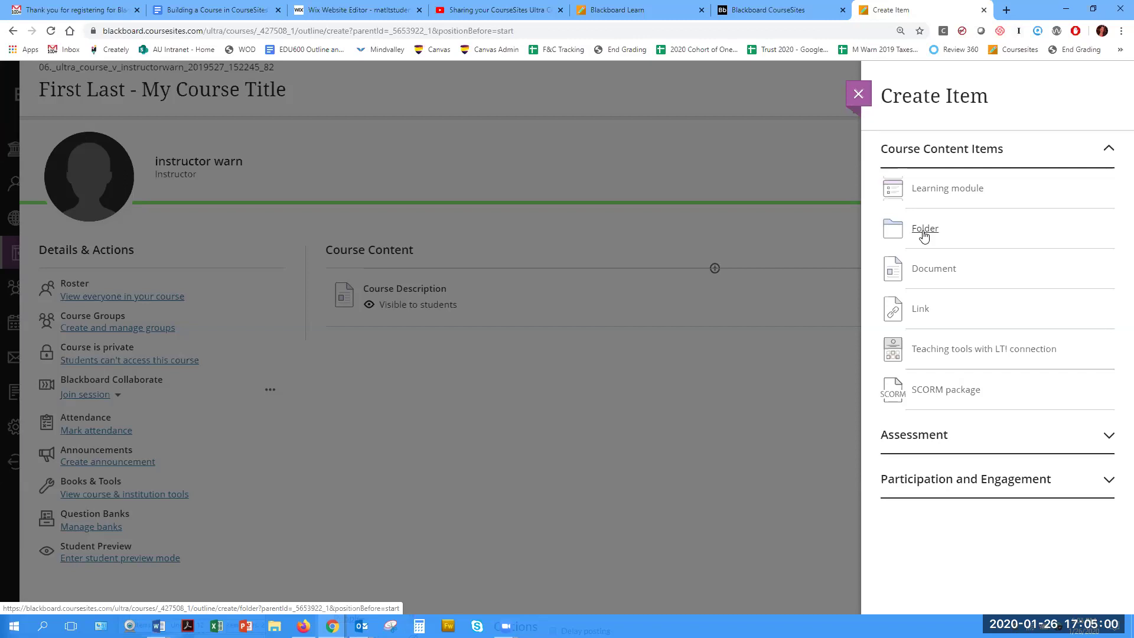
# Step: Create a folder titled 'Module 1' set to Visible to students
pyautogui.click(925, 235)
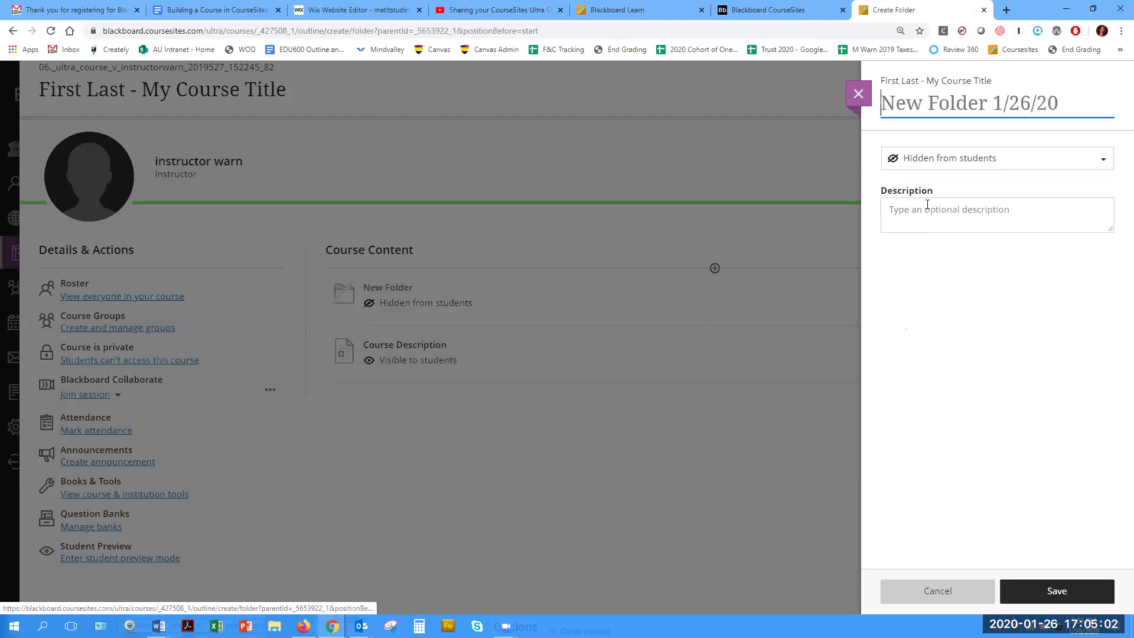
pyautogui.click(888, 101)
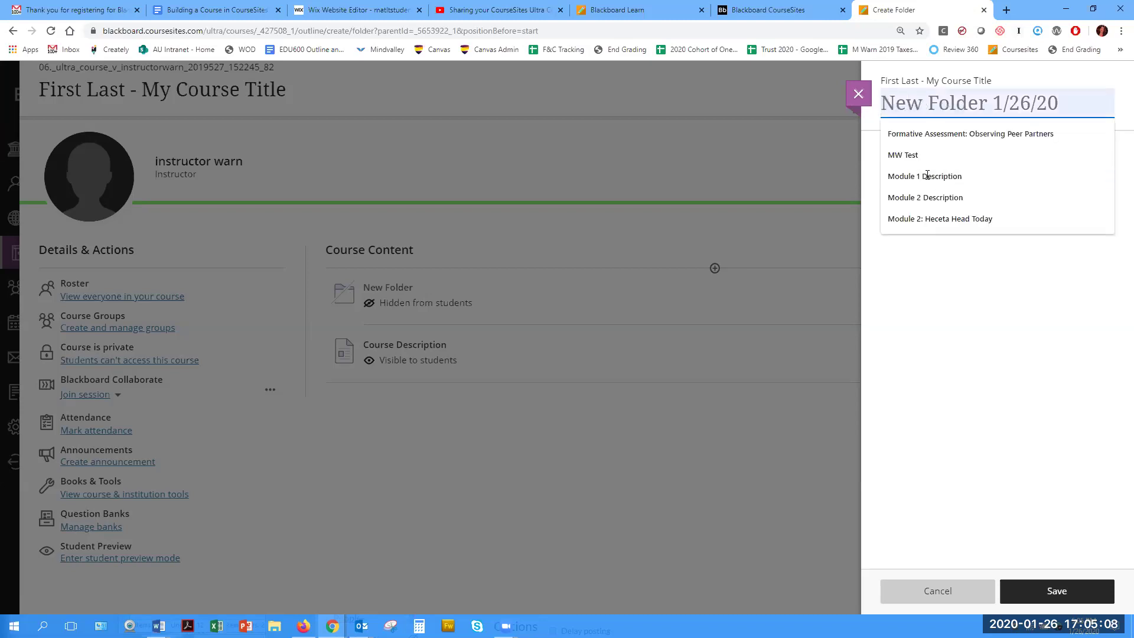
pyautogui.write('Module 1')
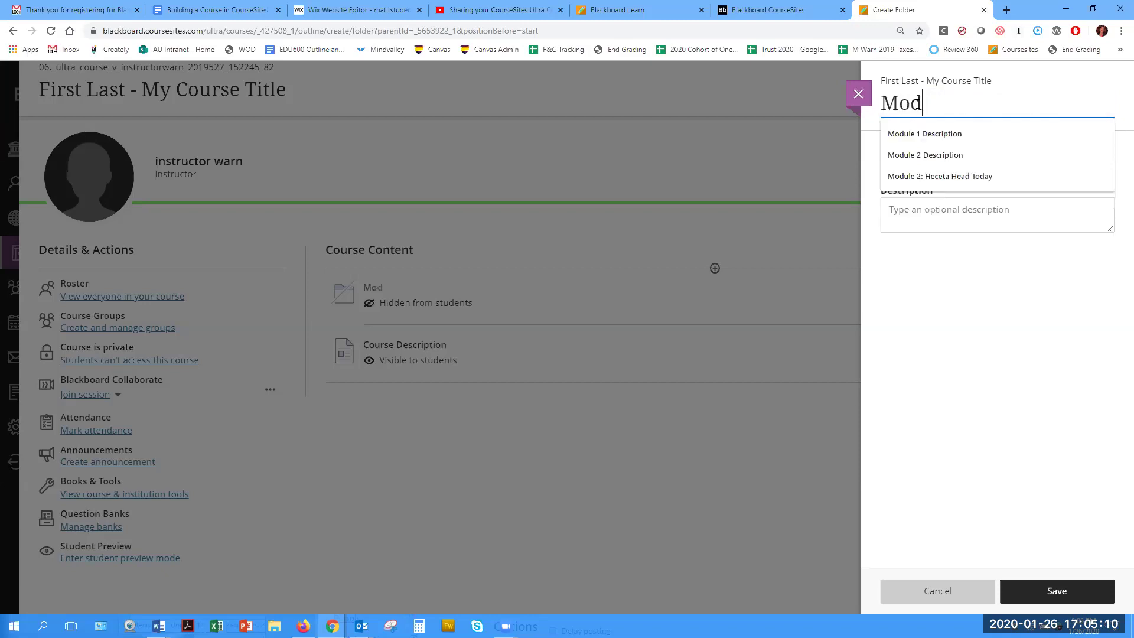
pyautogui.click(930, 348)
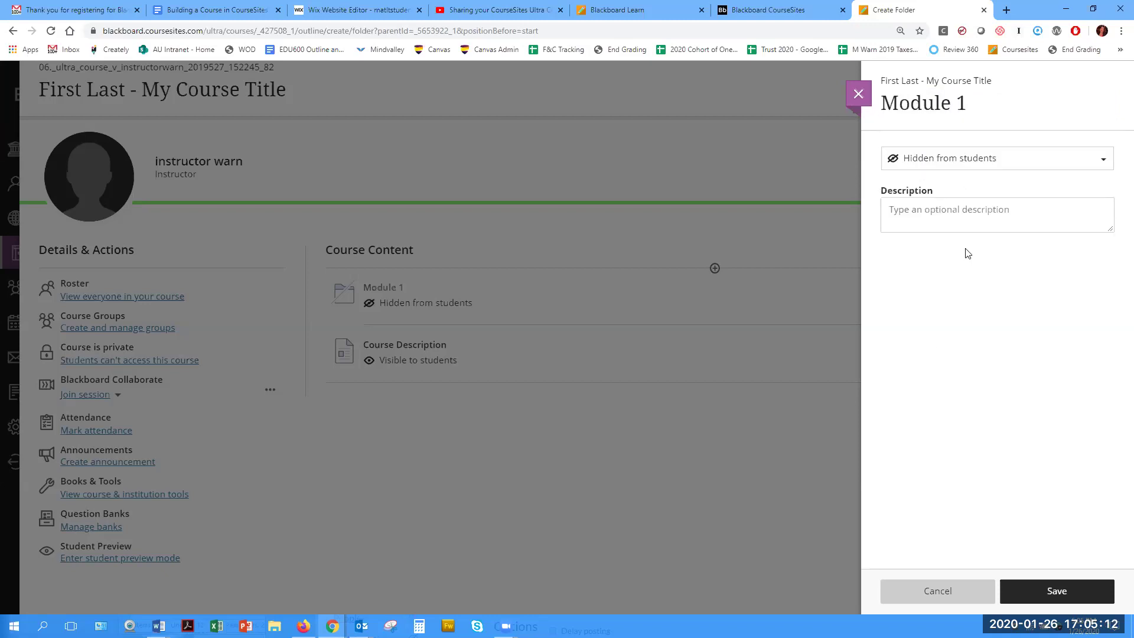
pyautogui.click(934, 164)
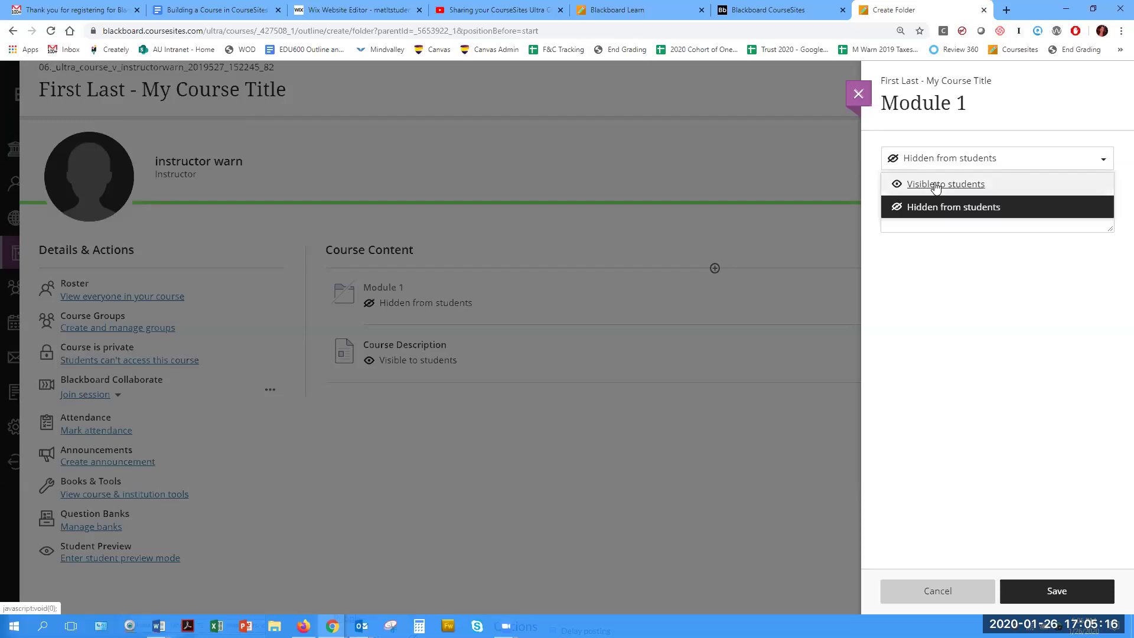
pyautogui.click(935, 185)
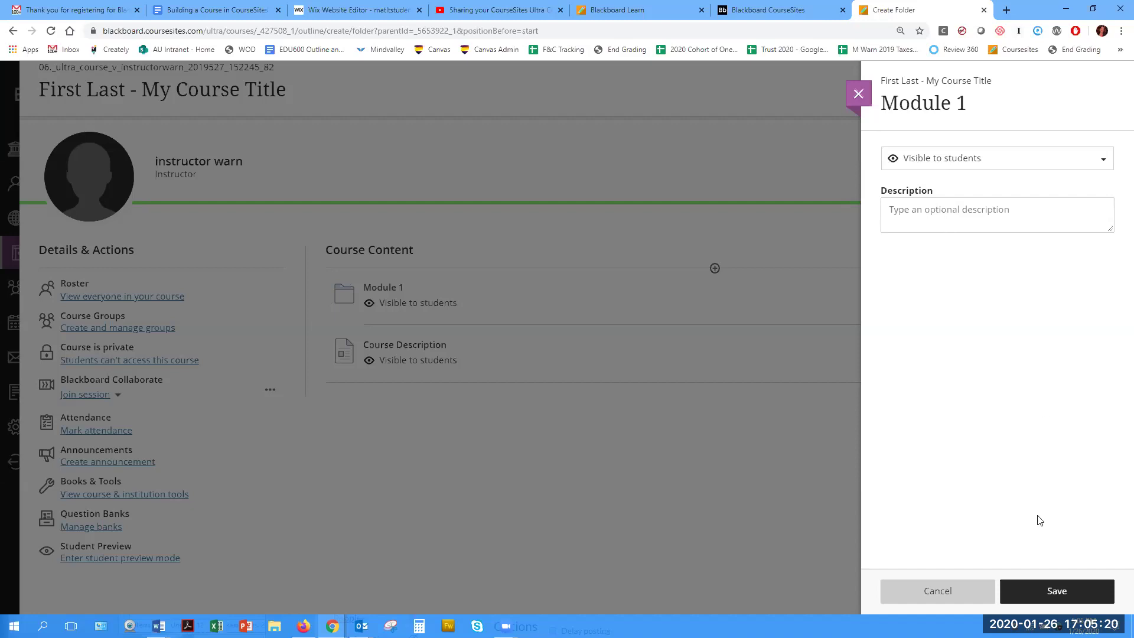
pyautogui.click(1057, 592)
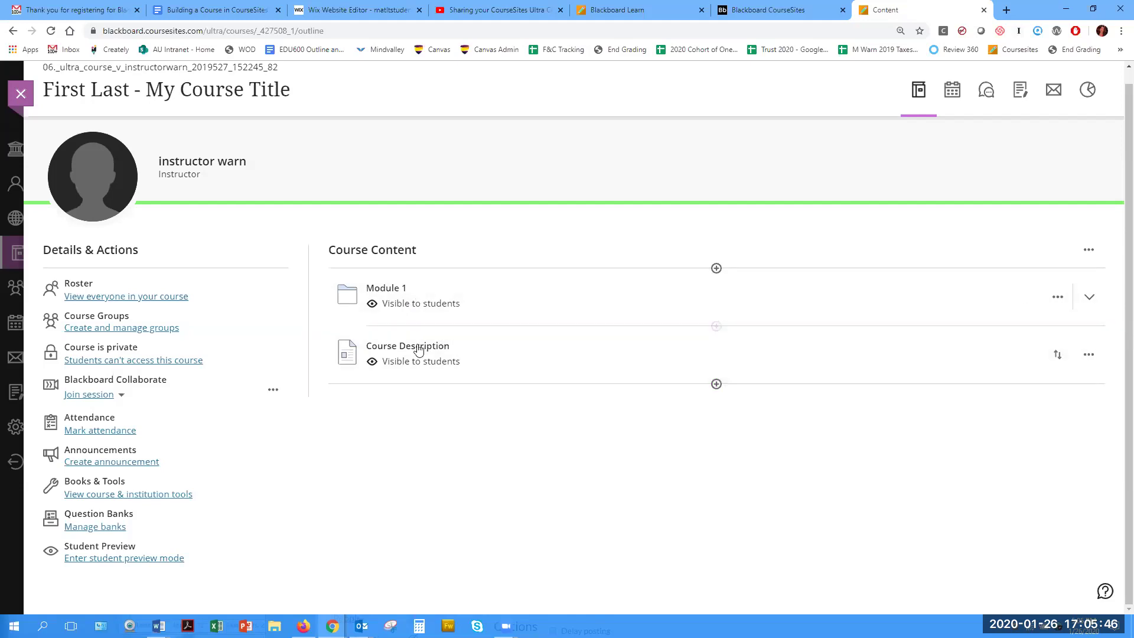
# Step: Create a new course folder titled 'Module 2', set it Visible to students, and save
pyautogui.click(716, 326)
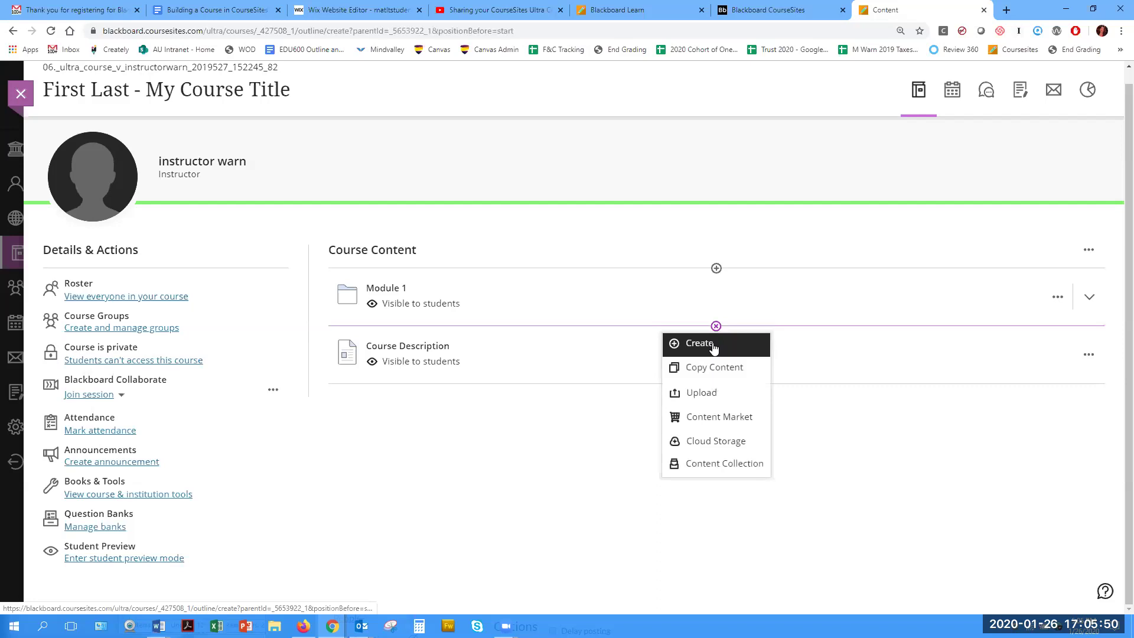
pyautogui.click(713, 346)
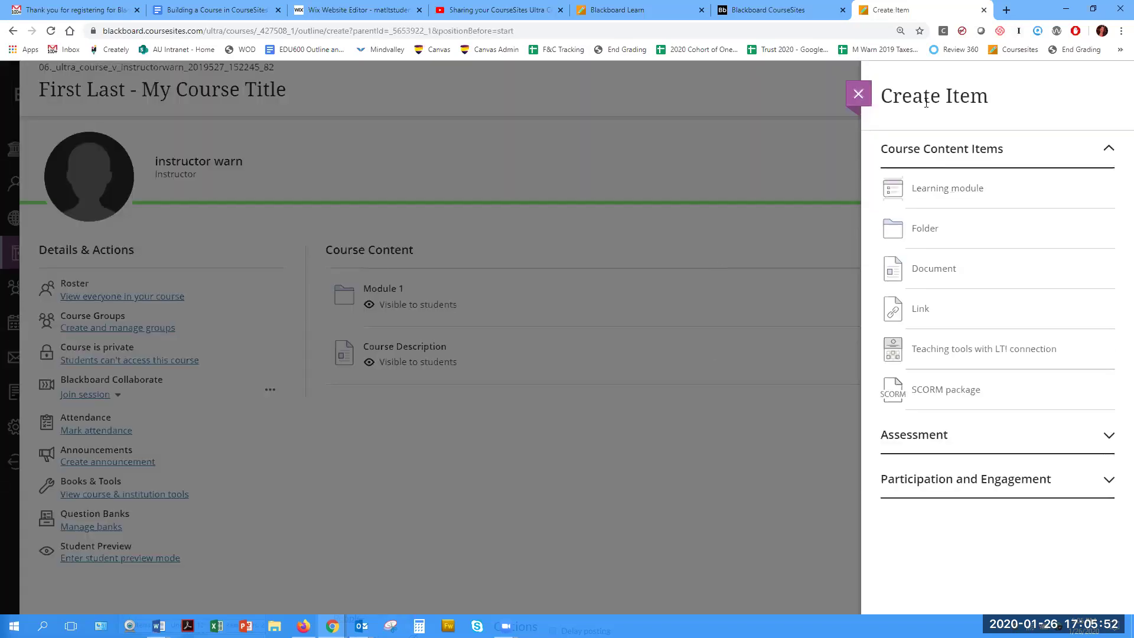
pyautogui.click(917, 231)
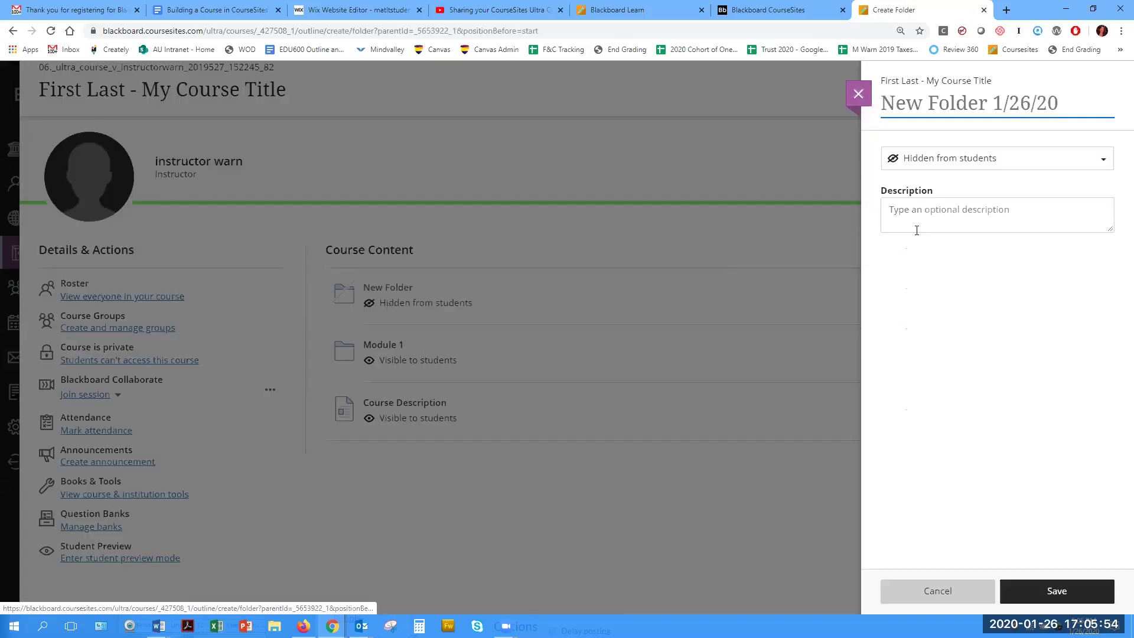
pyautogui.write('Module 2')
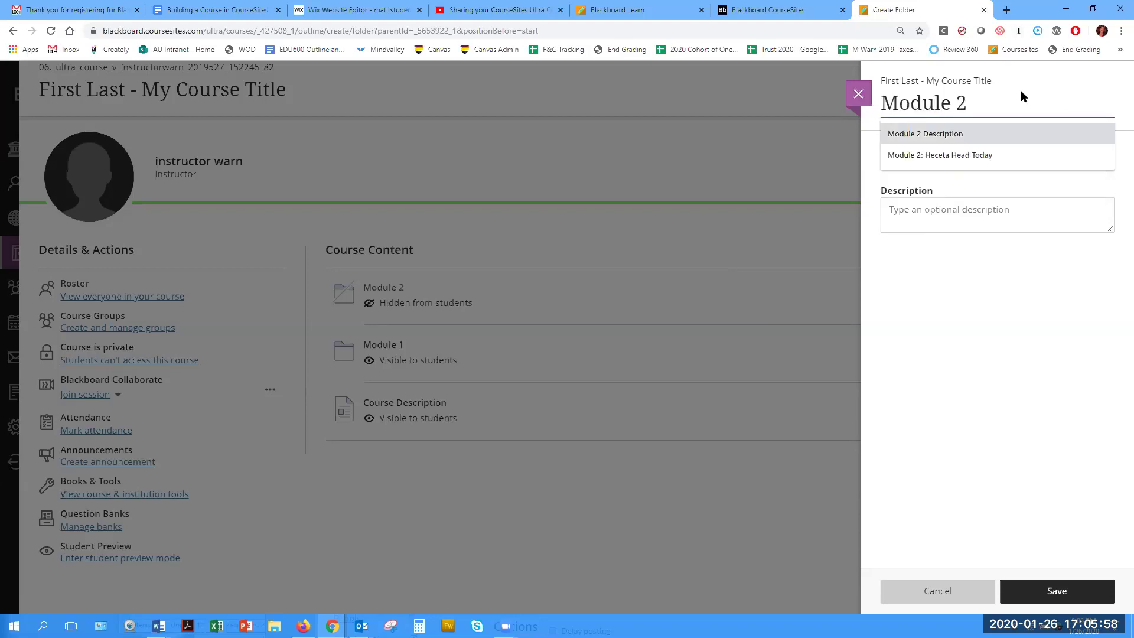
pyautogui.click(978, 181)
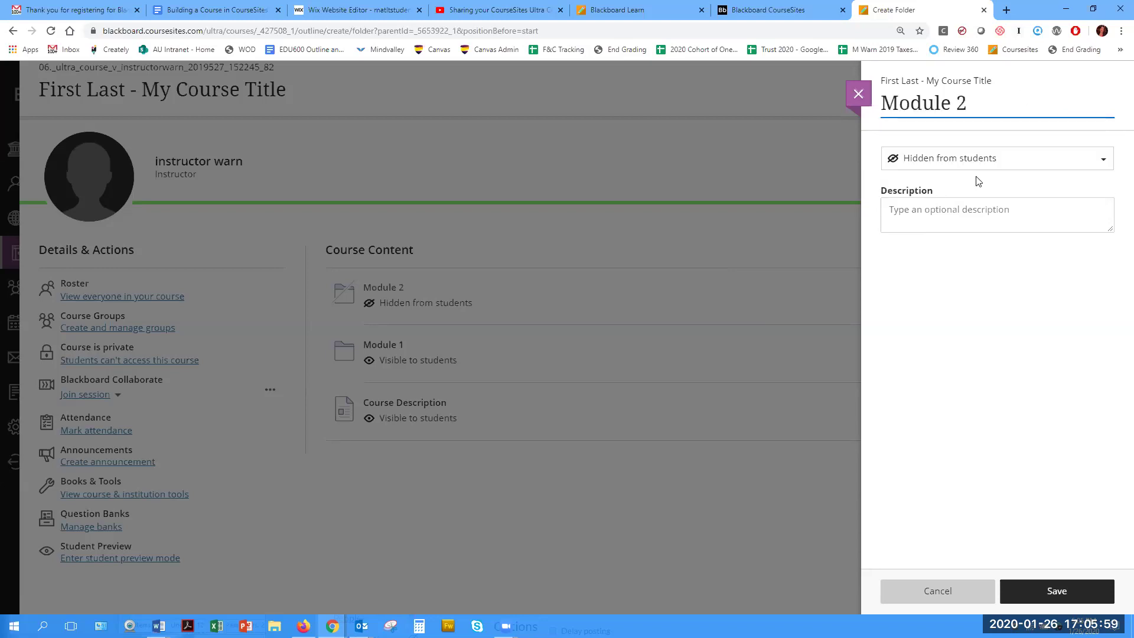
pyautogui.click(942, 164)
pyautogui.click(921, 185)
pyautogui.click(1053, 592)
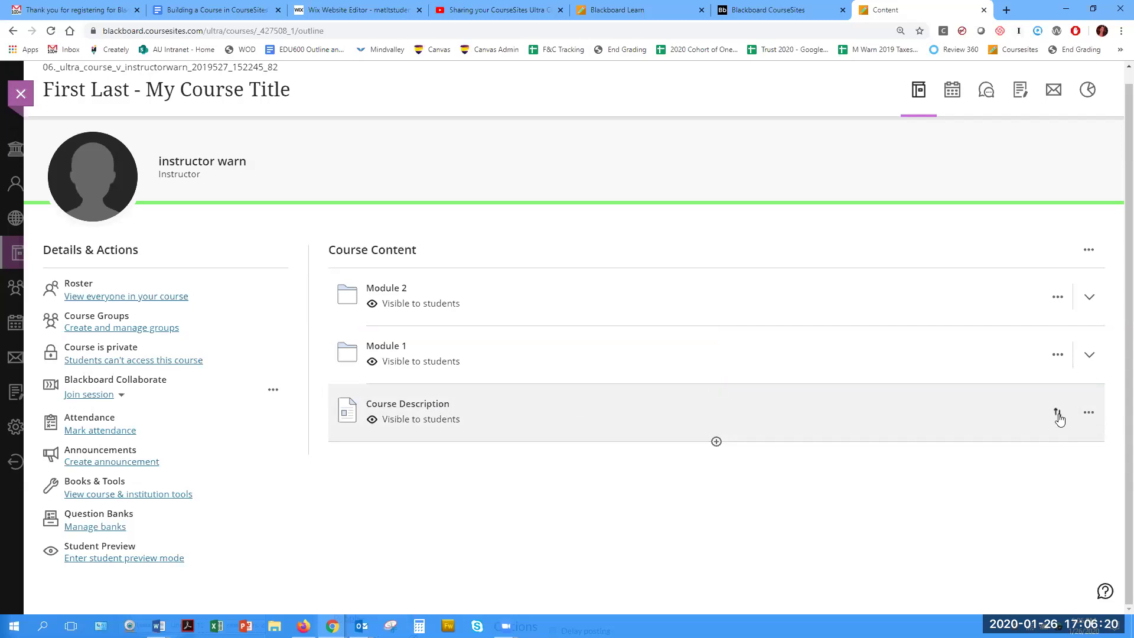
# Step: Drop Course Description into the Module 2 folder, then try dragging it back out
pyautogui.moveTo(1058, 417); pyautogui.dragTo(1042, 293)
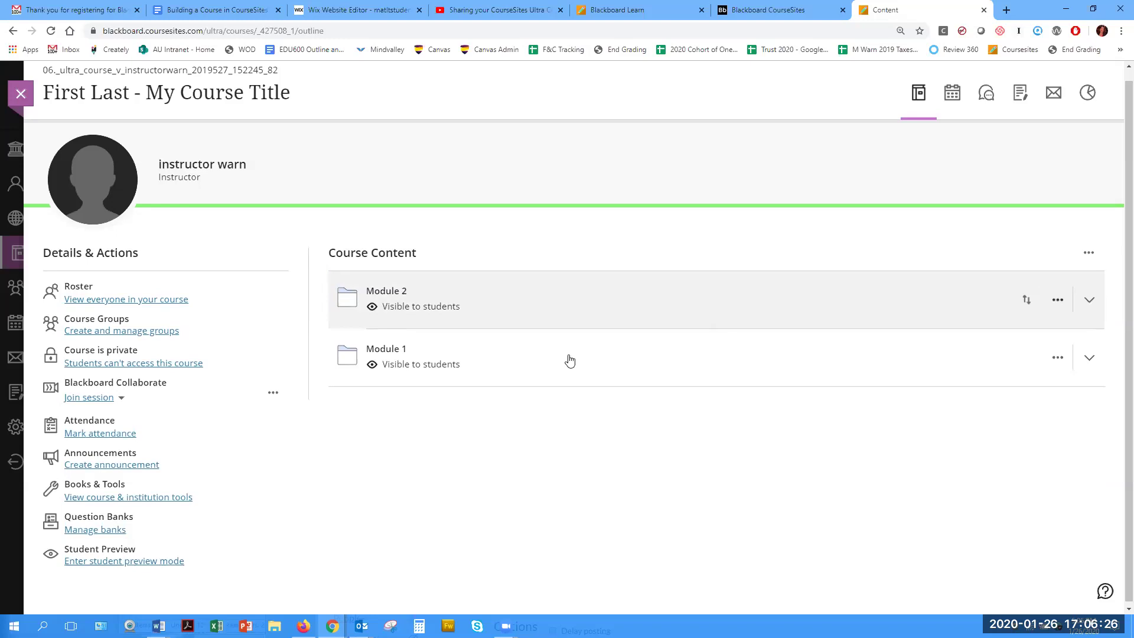
pyautogui.click(387, 293)
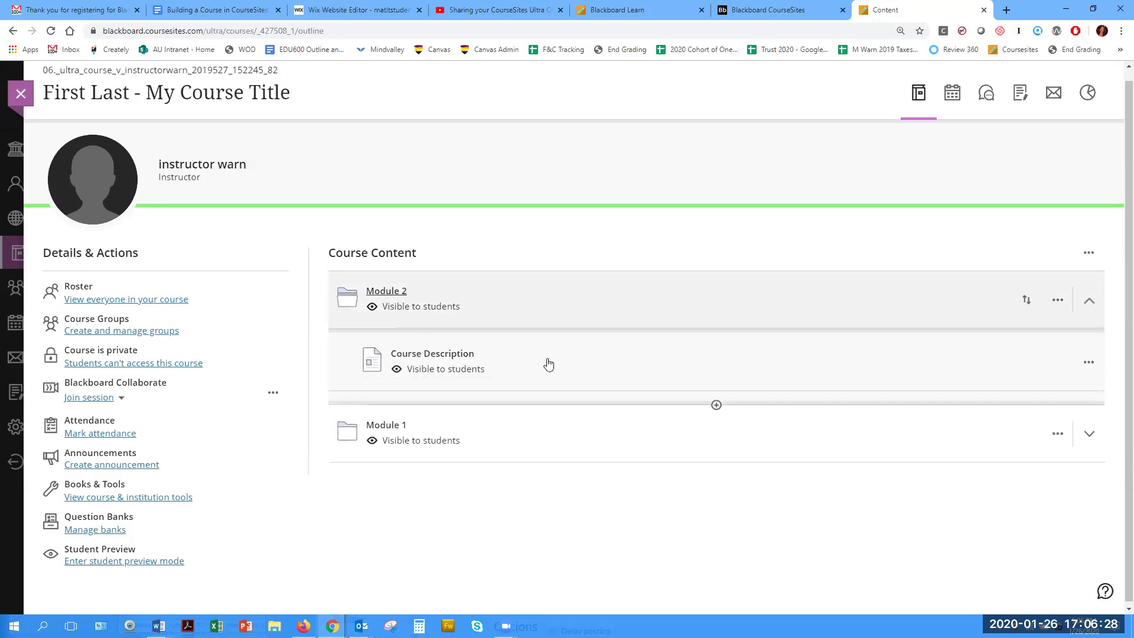
pyautogui.moveTo(1058, 366)
pyautogui.moveTo(1057, 366); pyautogui.dragTo(977, 337)
pyautogui.moveTo(954, 441); pyautogui.dragTo(831, 346)
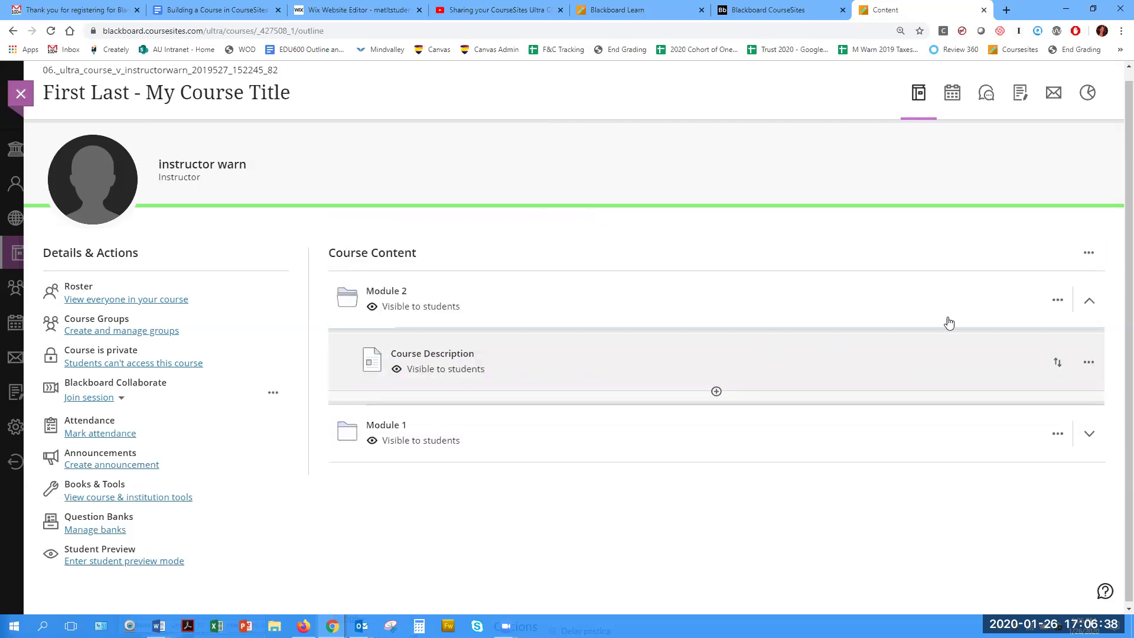
# Step: Place Module 2 below Module 1 and move Course Description to the top of the content
pyautogui.moveTo(1026, 305)
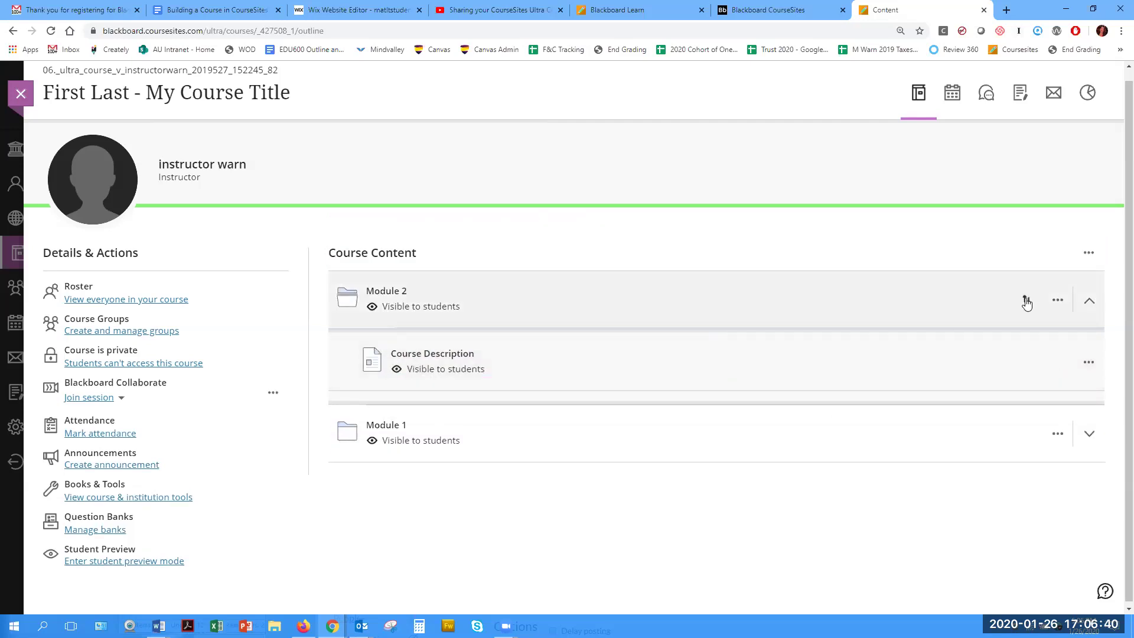
pyautogui.moveTo(1027, 305); pyautogui.dragTo(1004, 403)
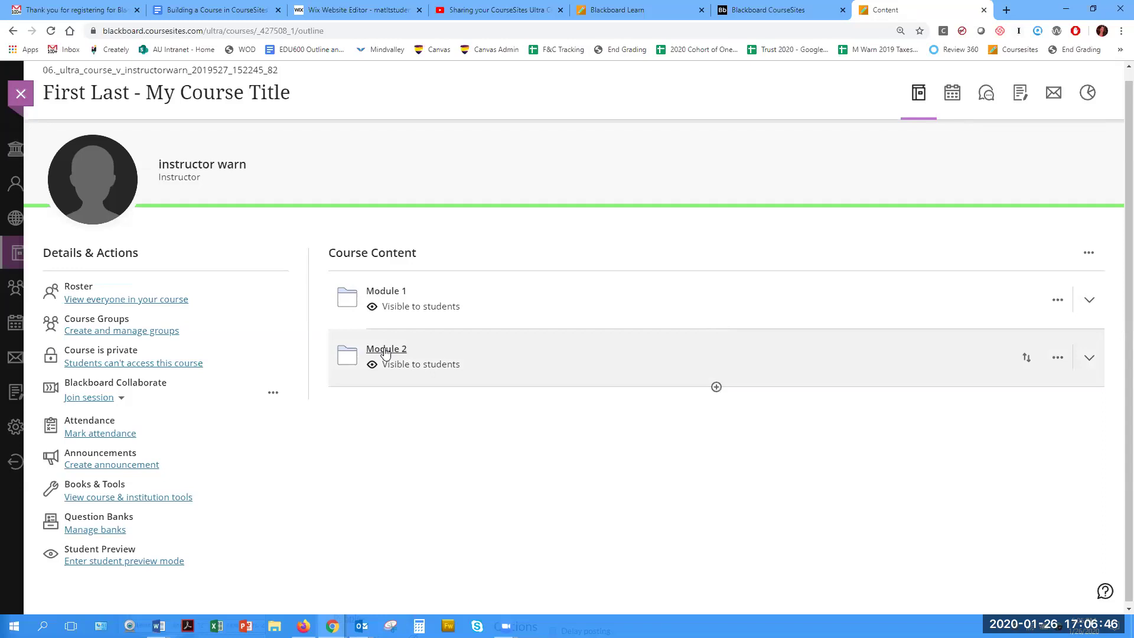
pyautogui.click(385, 351)
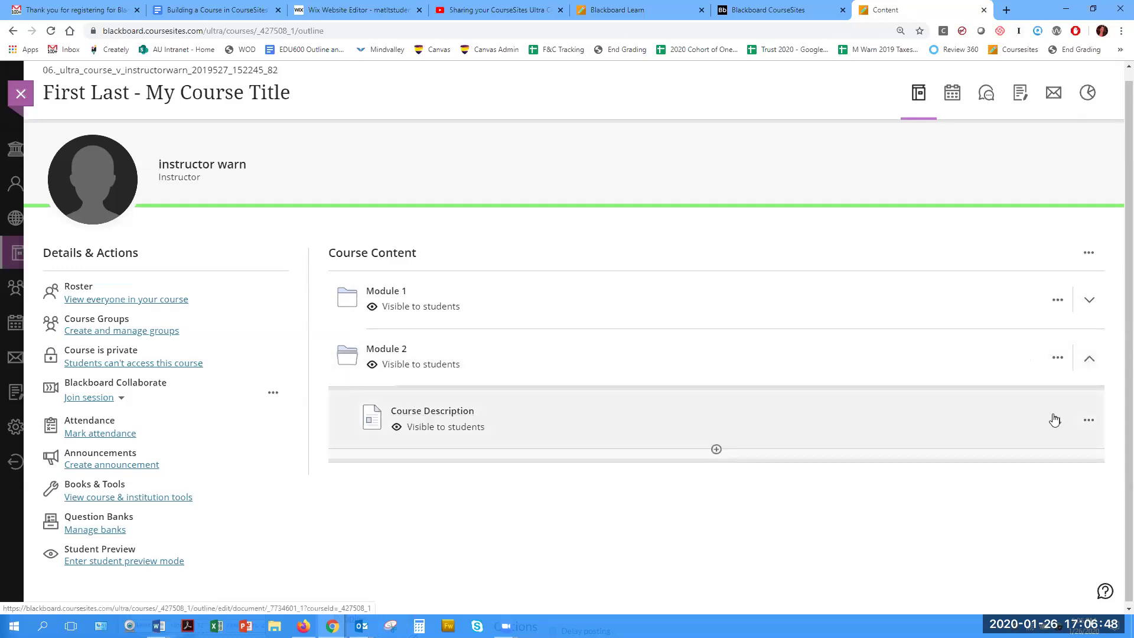
pyautogui.moveTo(1057, 420); pyautogui.dragTo(974, 296)
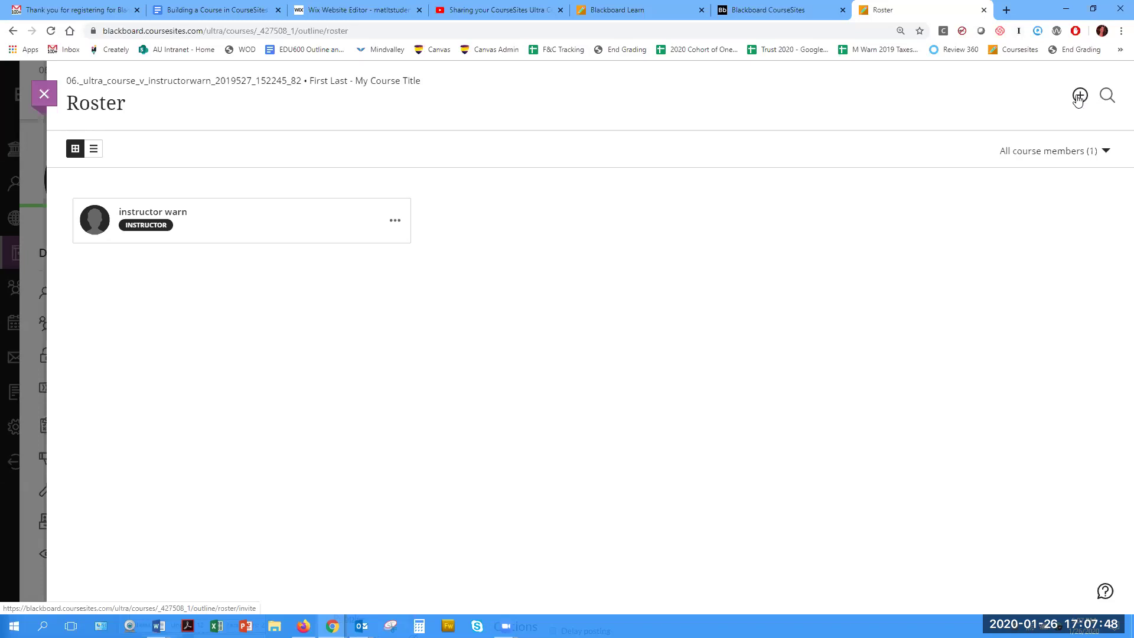
# Step: Copy the Shareable Link URL from the Invite Students panel, then cancel the panel
pyautogui.click(1078, 97)
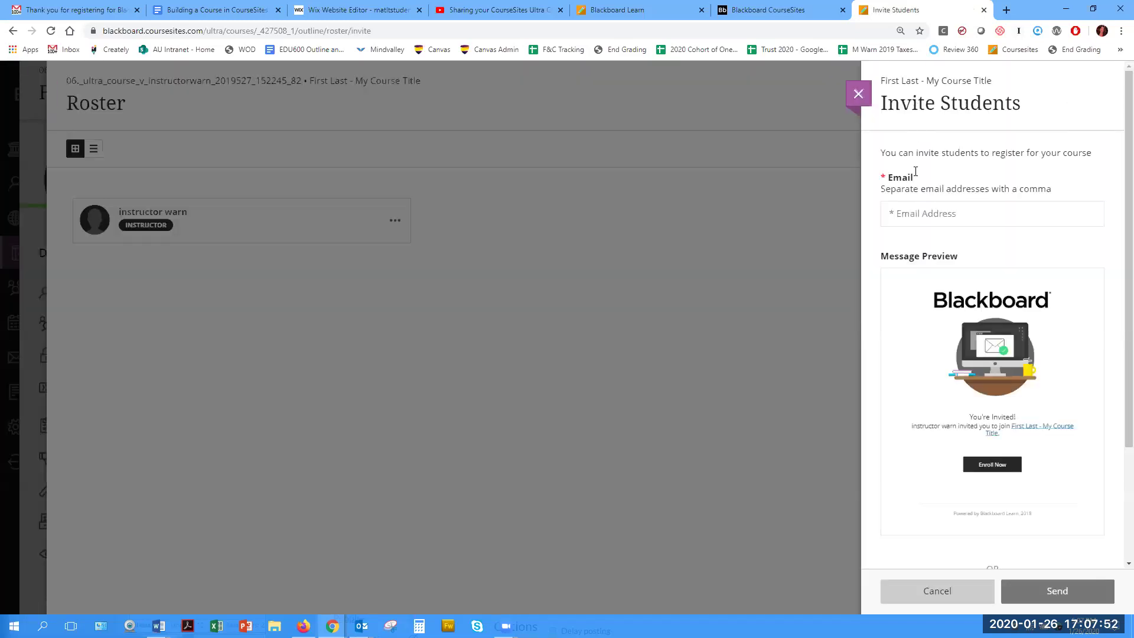
pyautogui.click(906, 214)
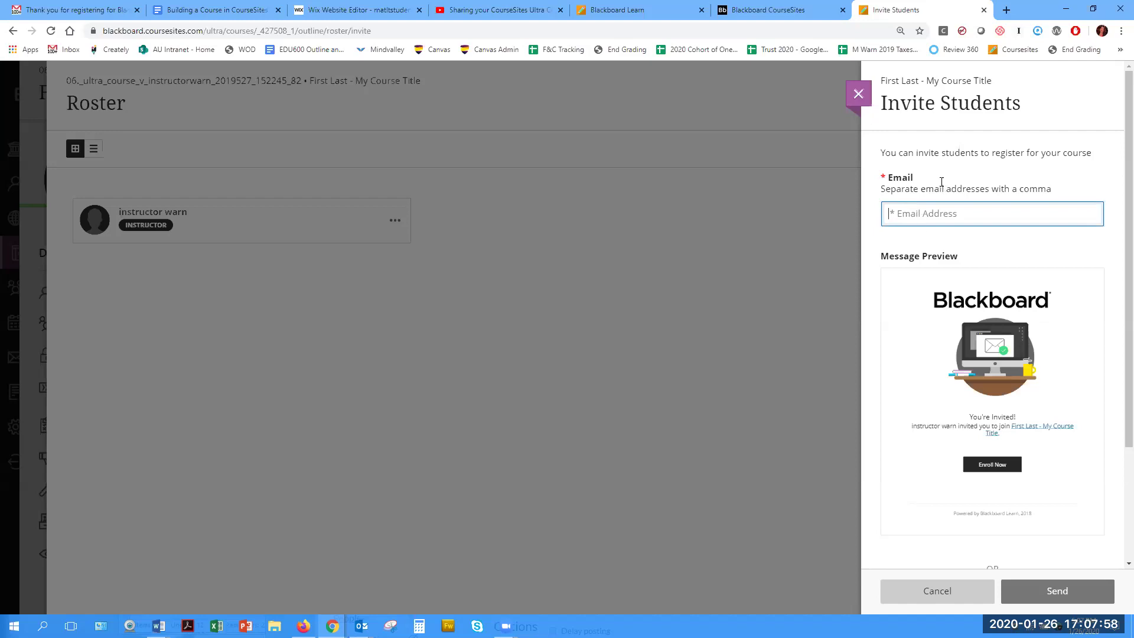
pyautogui.scroll(-3, 930, 552)
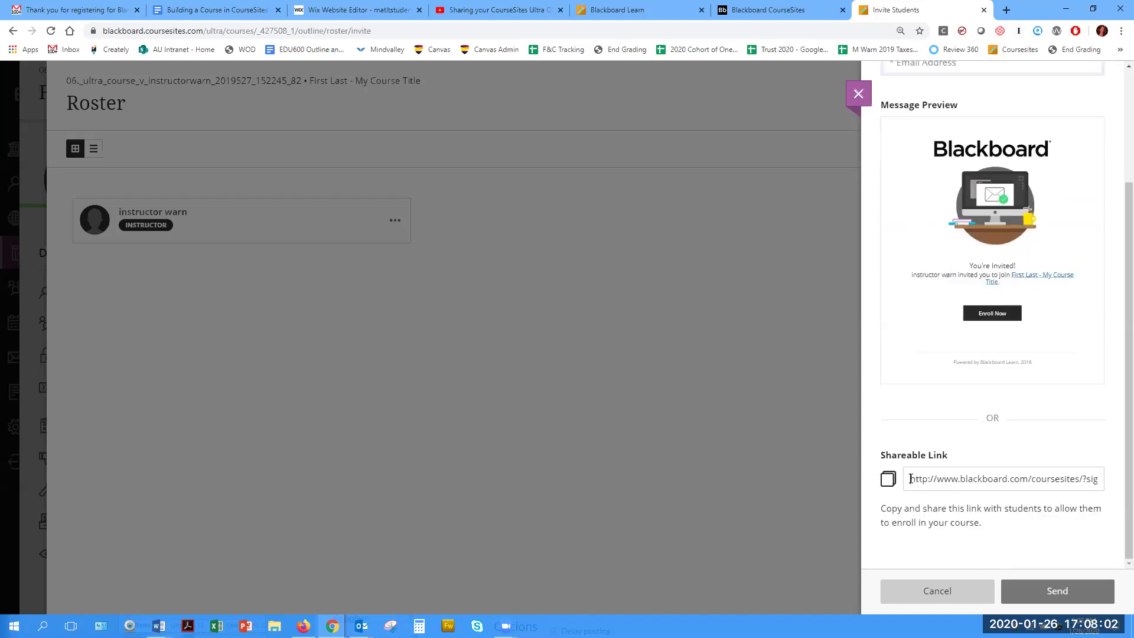
pyautogui.moveTo(910, 479); pyautogui.dragTo(1116, 450)
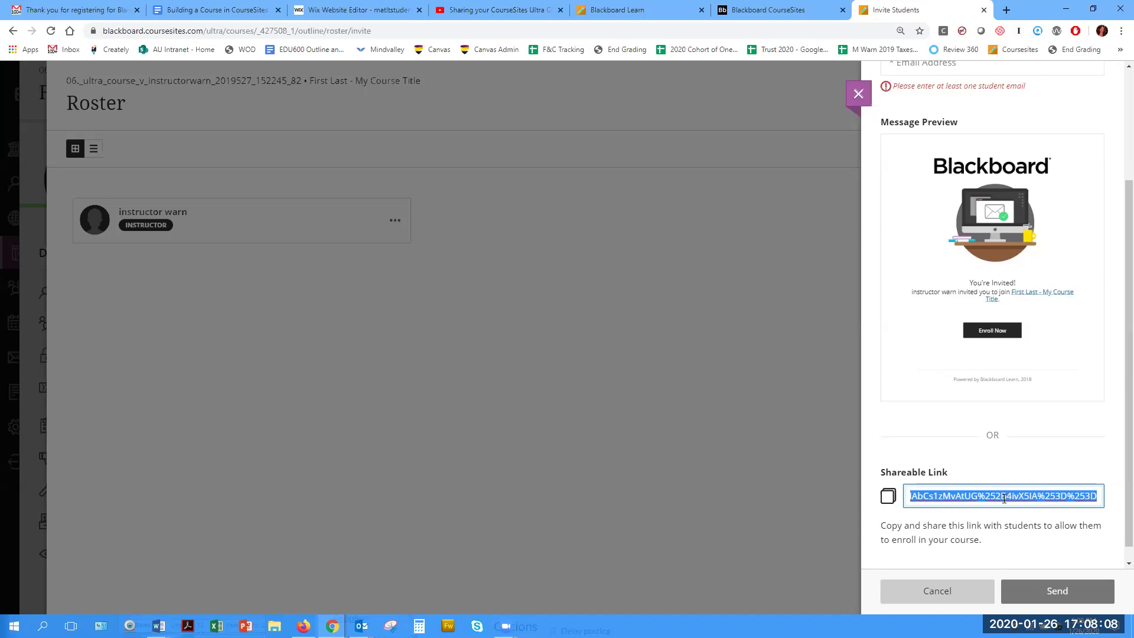
pyautogui.click(931, 597)
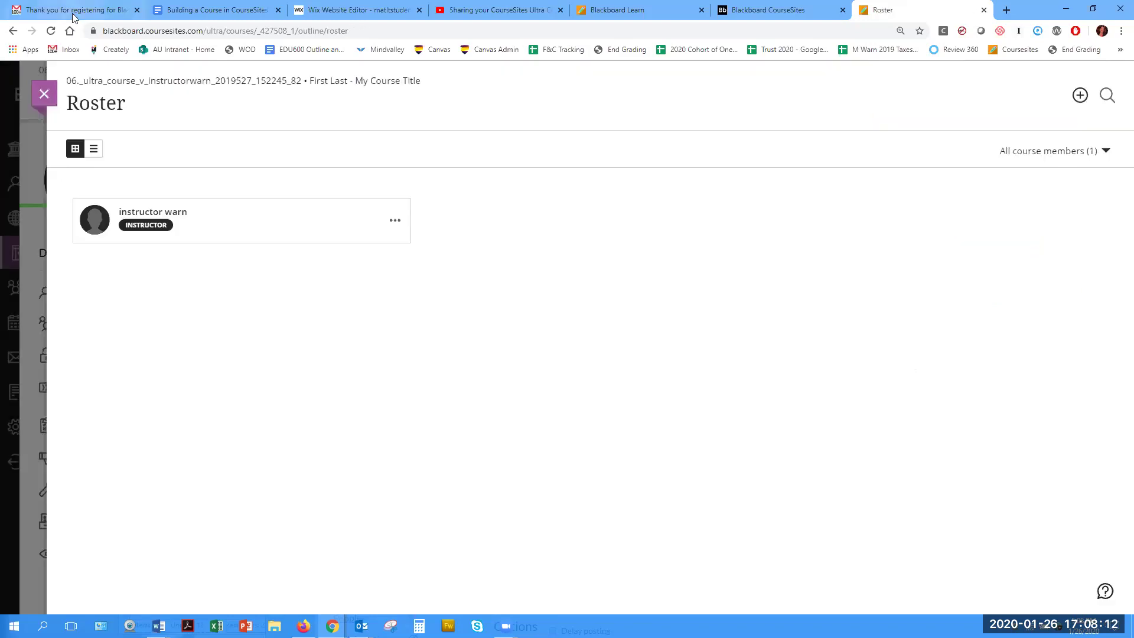
# Step: Start a new Gmail message and paste the copied enrollment link into it
pyautogui.click(72, 10)
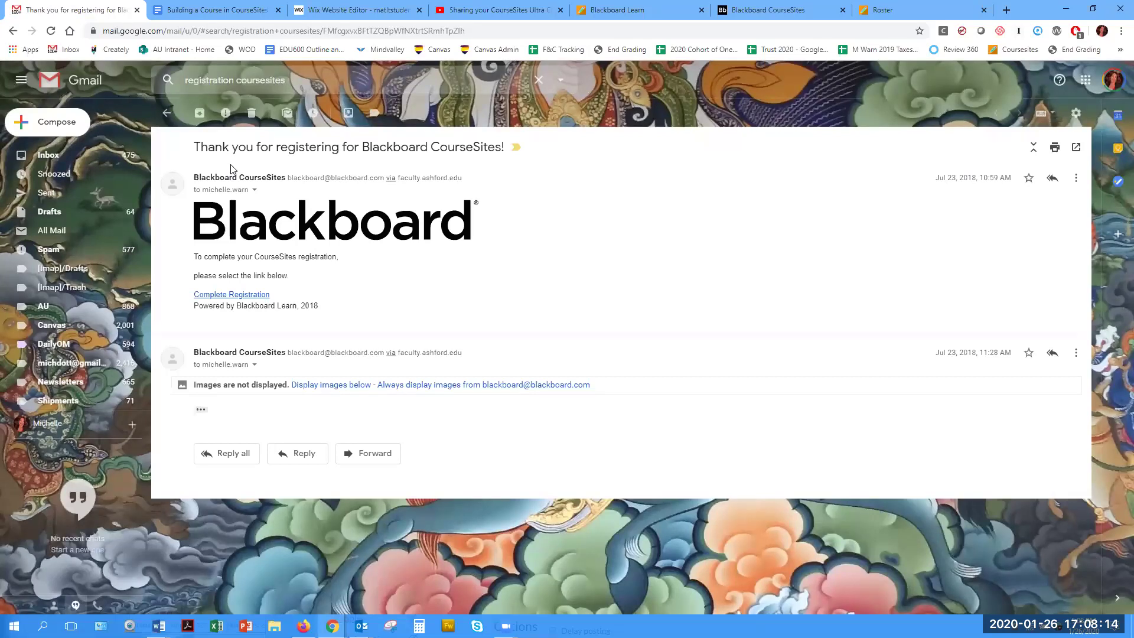
pyautogui.press('c')
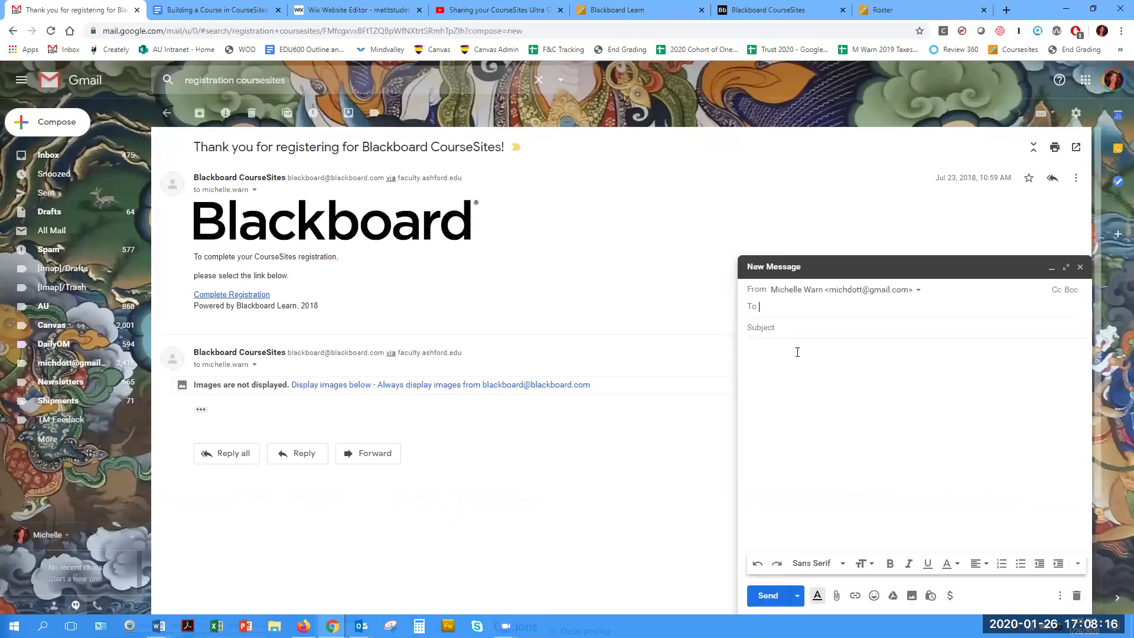
pyautogui.click(797, 352)
pyautogui.hotkey('ctrl', 'v')
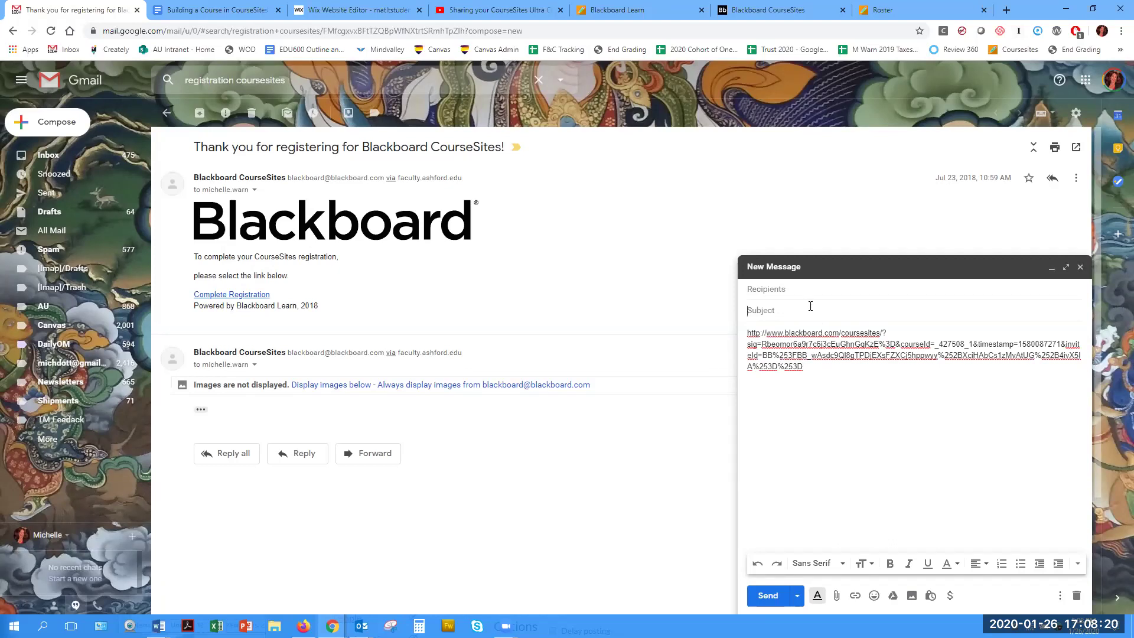
# Step: Add the subject 'Here is My Coursesites course -' and a 'Your name' line above the link
pyautogui.write('Here is')
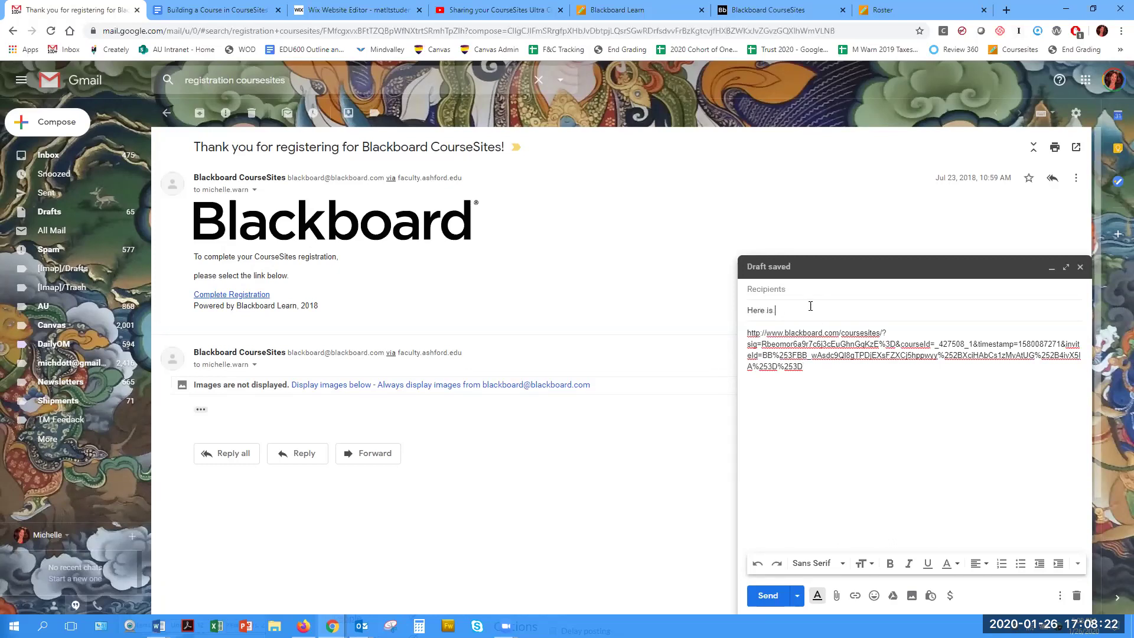
pyautogui.write(' My Coursesites ')
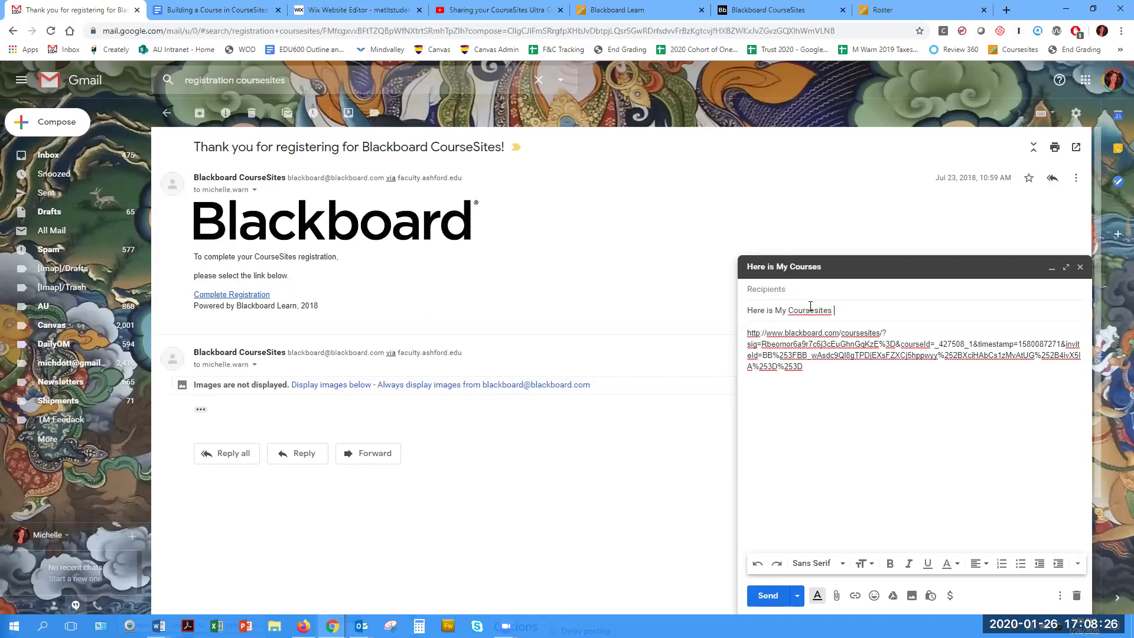
pyautogui.write('cours')
pyautogui.click(747, 335)
pyautogui.press('Return')
pyautogui.press('Return')
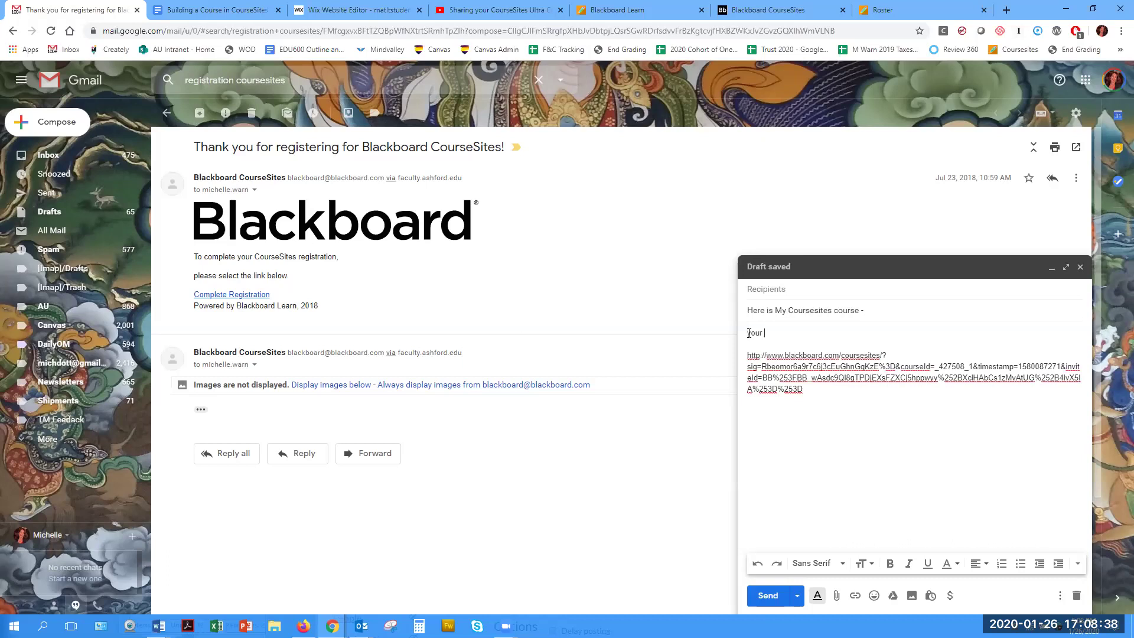
pyautogui.write('Your name')
pyautogui.tripleClick(794, 389)
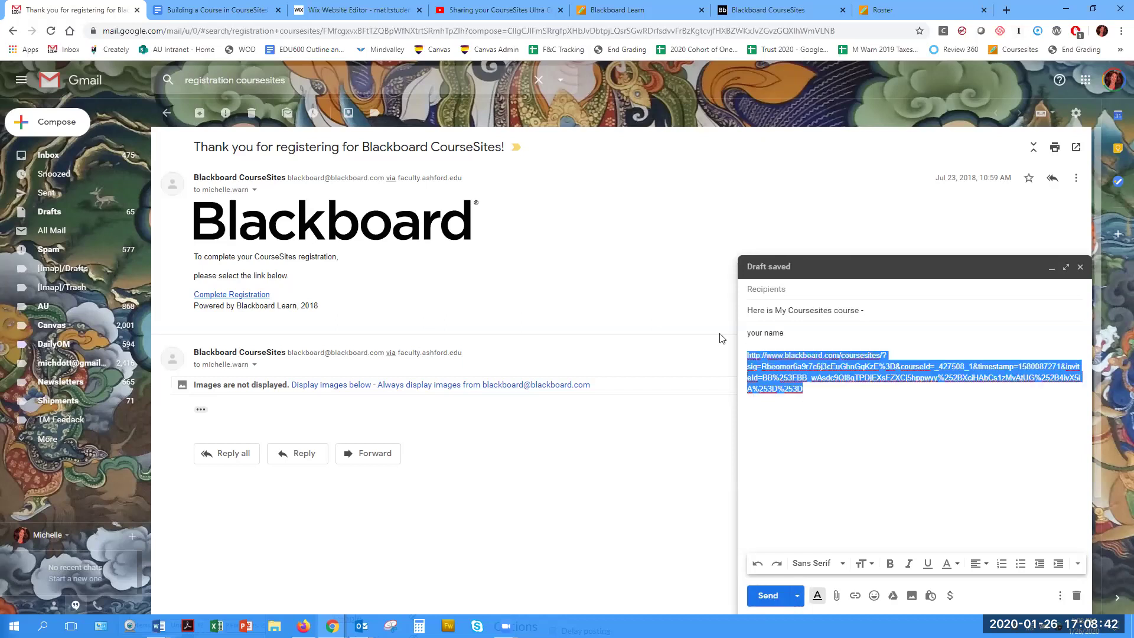
# Step: Go back to the CourseSites roster tab and close the Roster to show the course outline
pyautogui.click(884, 11)
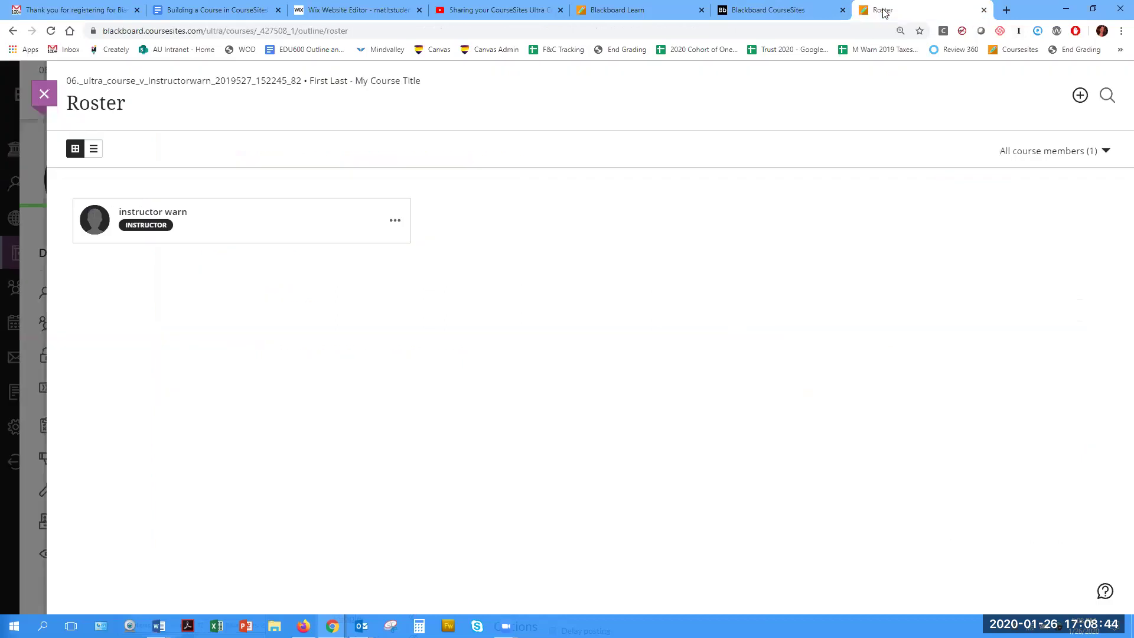
pyautogui.click(789, 11)
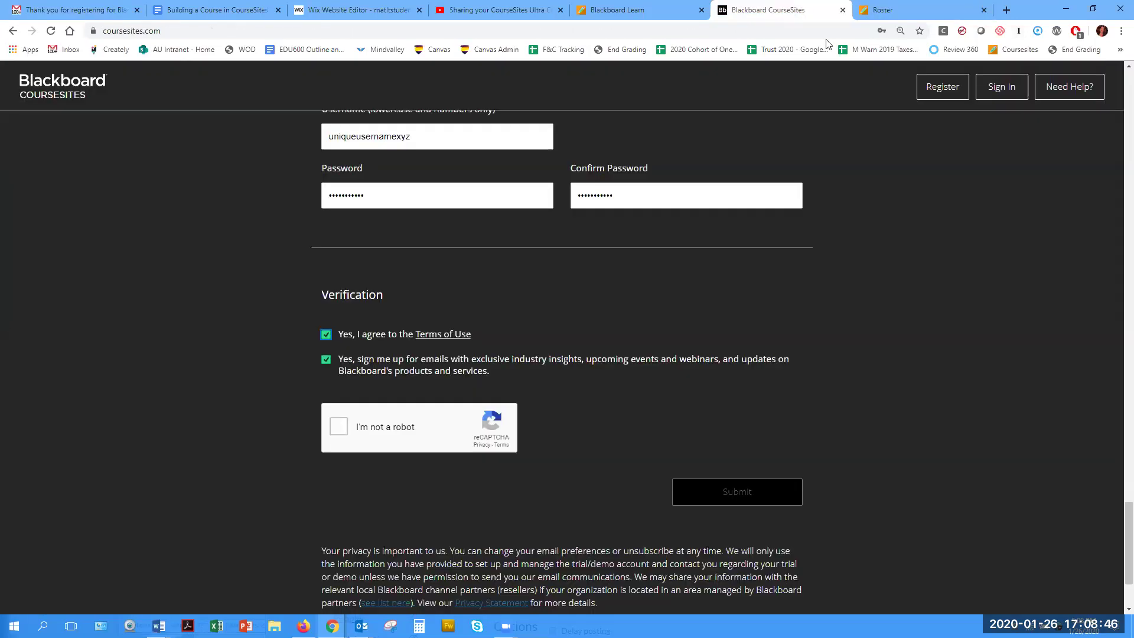
pyautogui.click(921, 13)
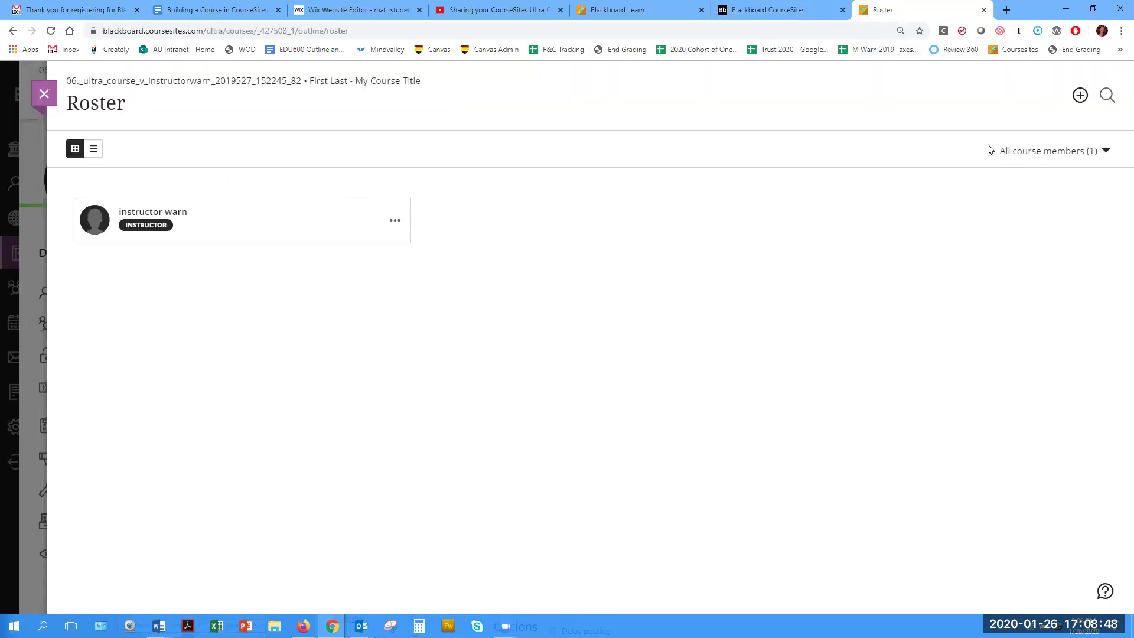
pyautogui.click(47, 95)
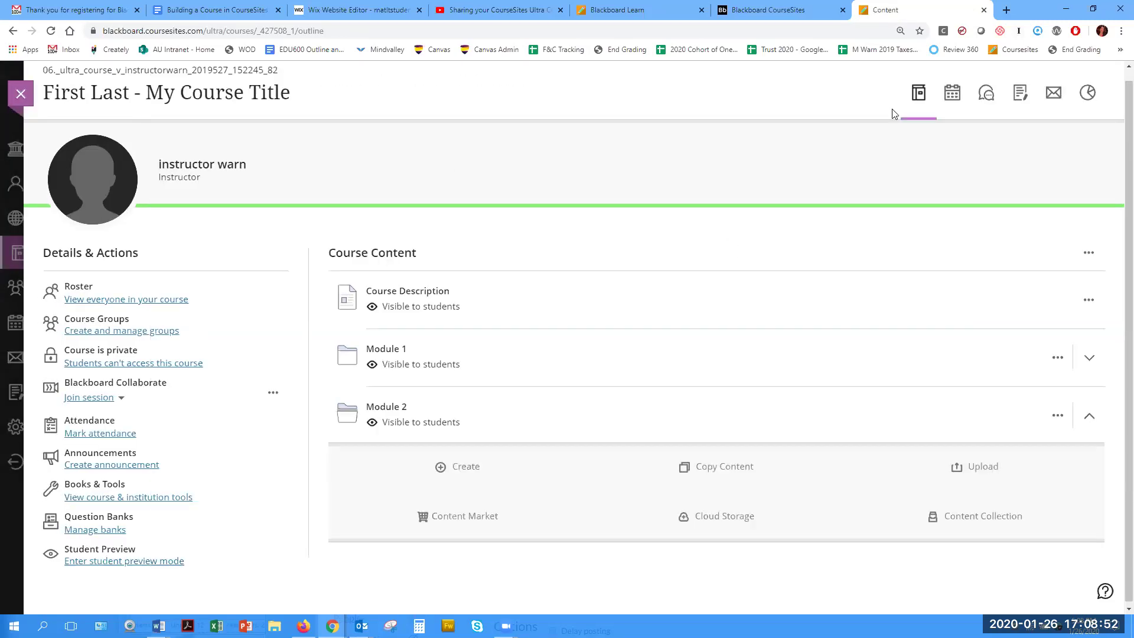